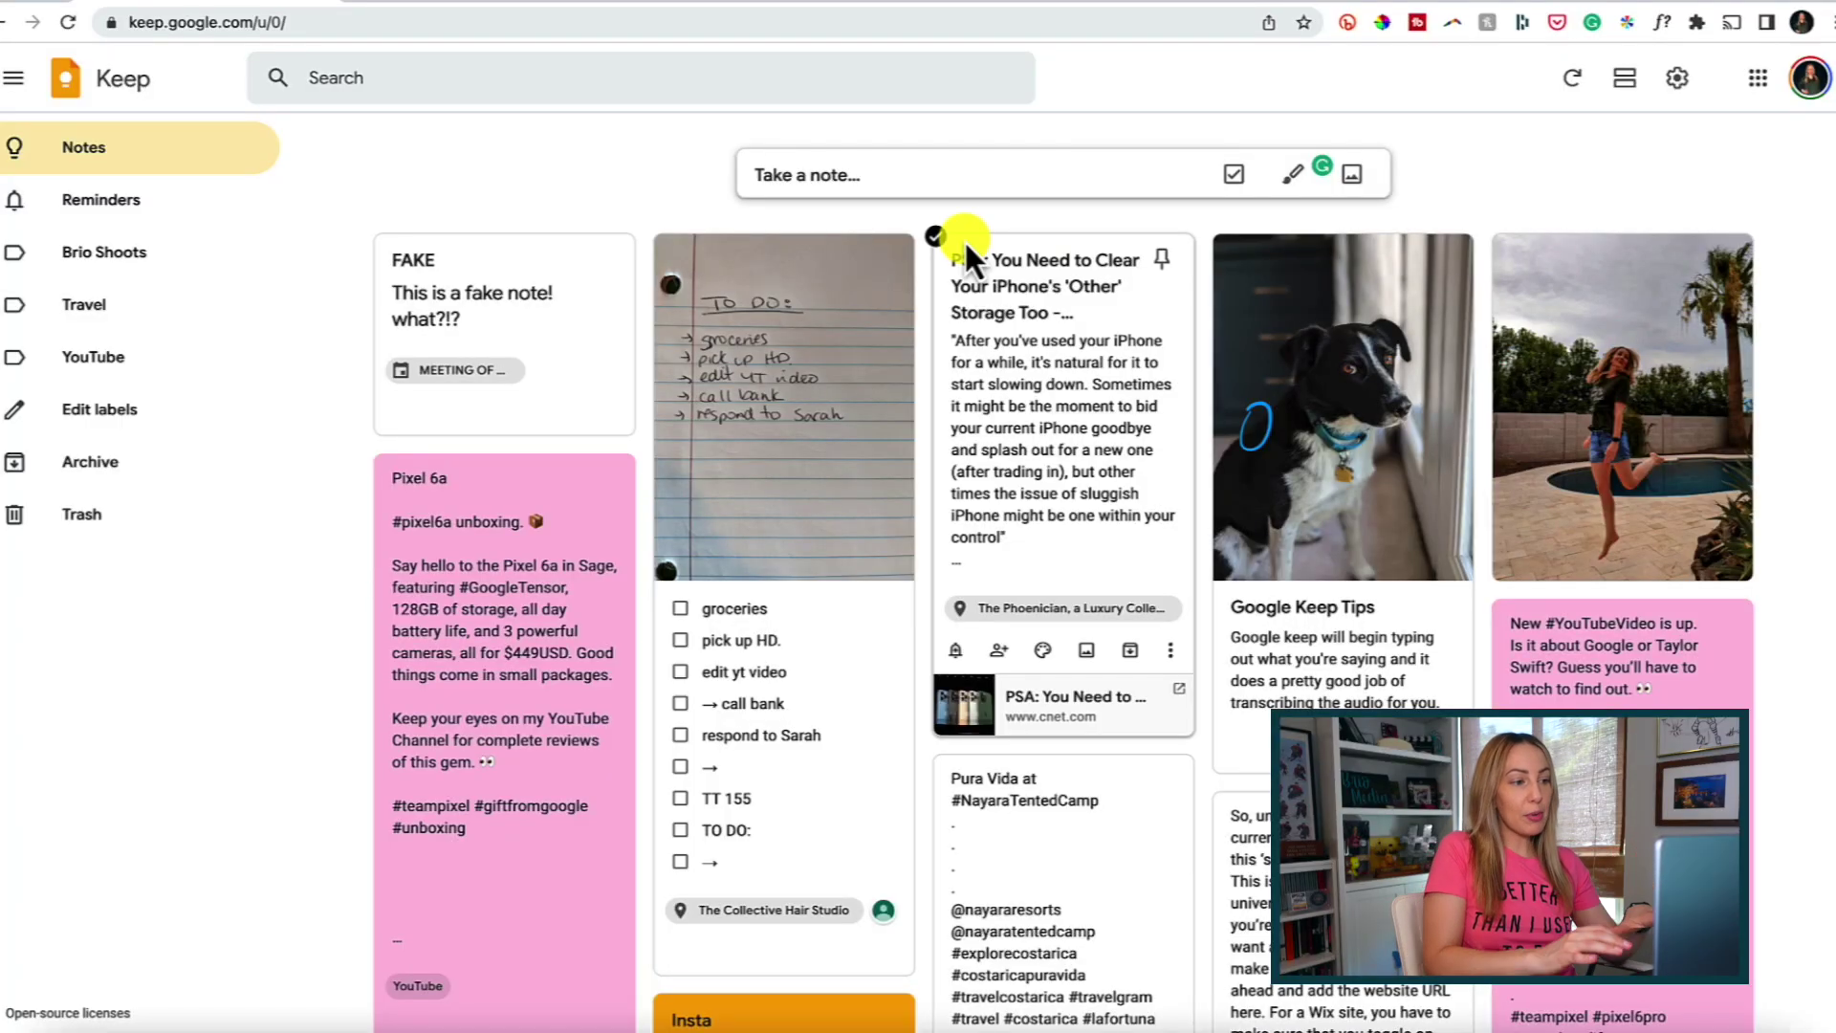
Add the ring-light photo from Pictures to the top of the FAKE note and close it.
click(819, 180)
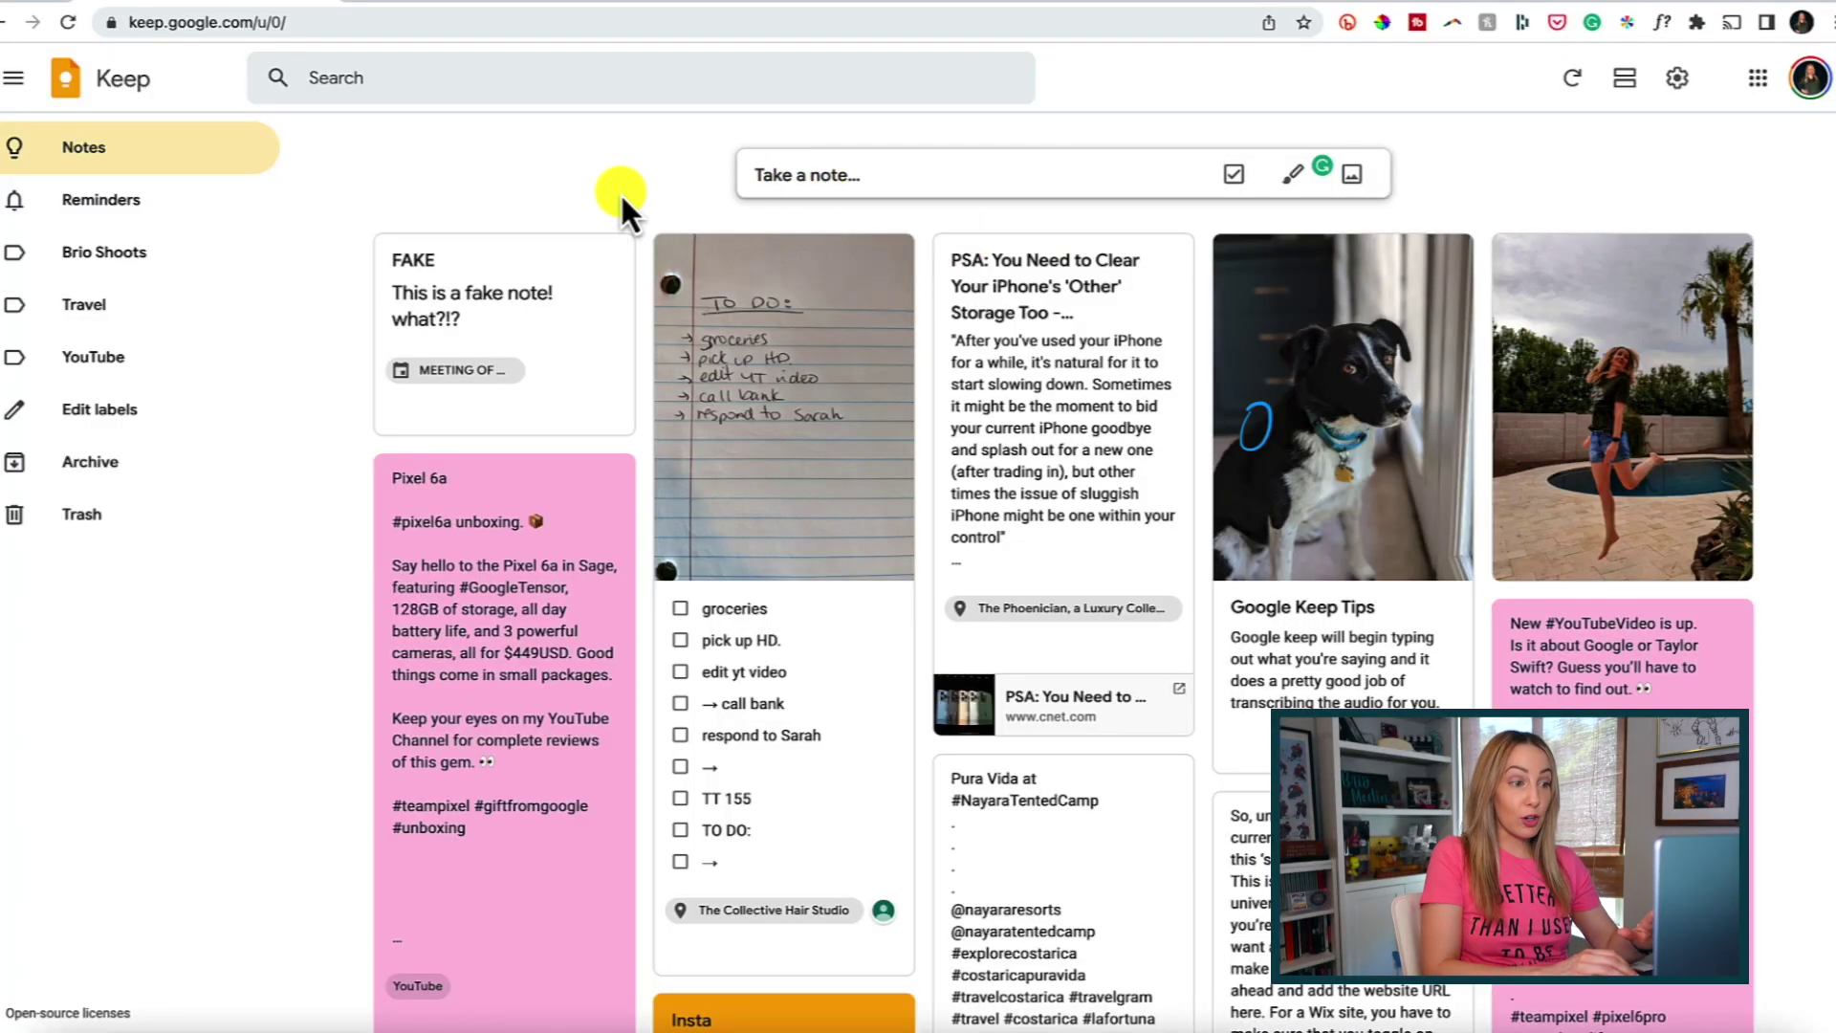
click(590, 283)
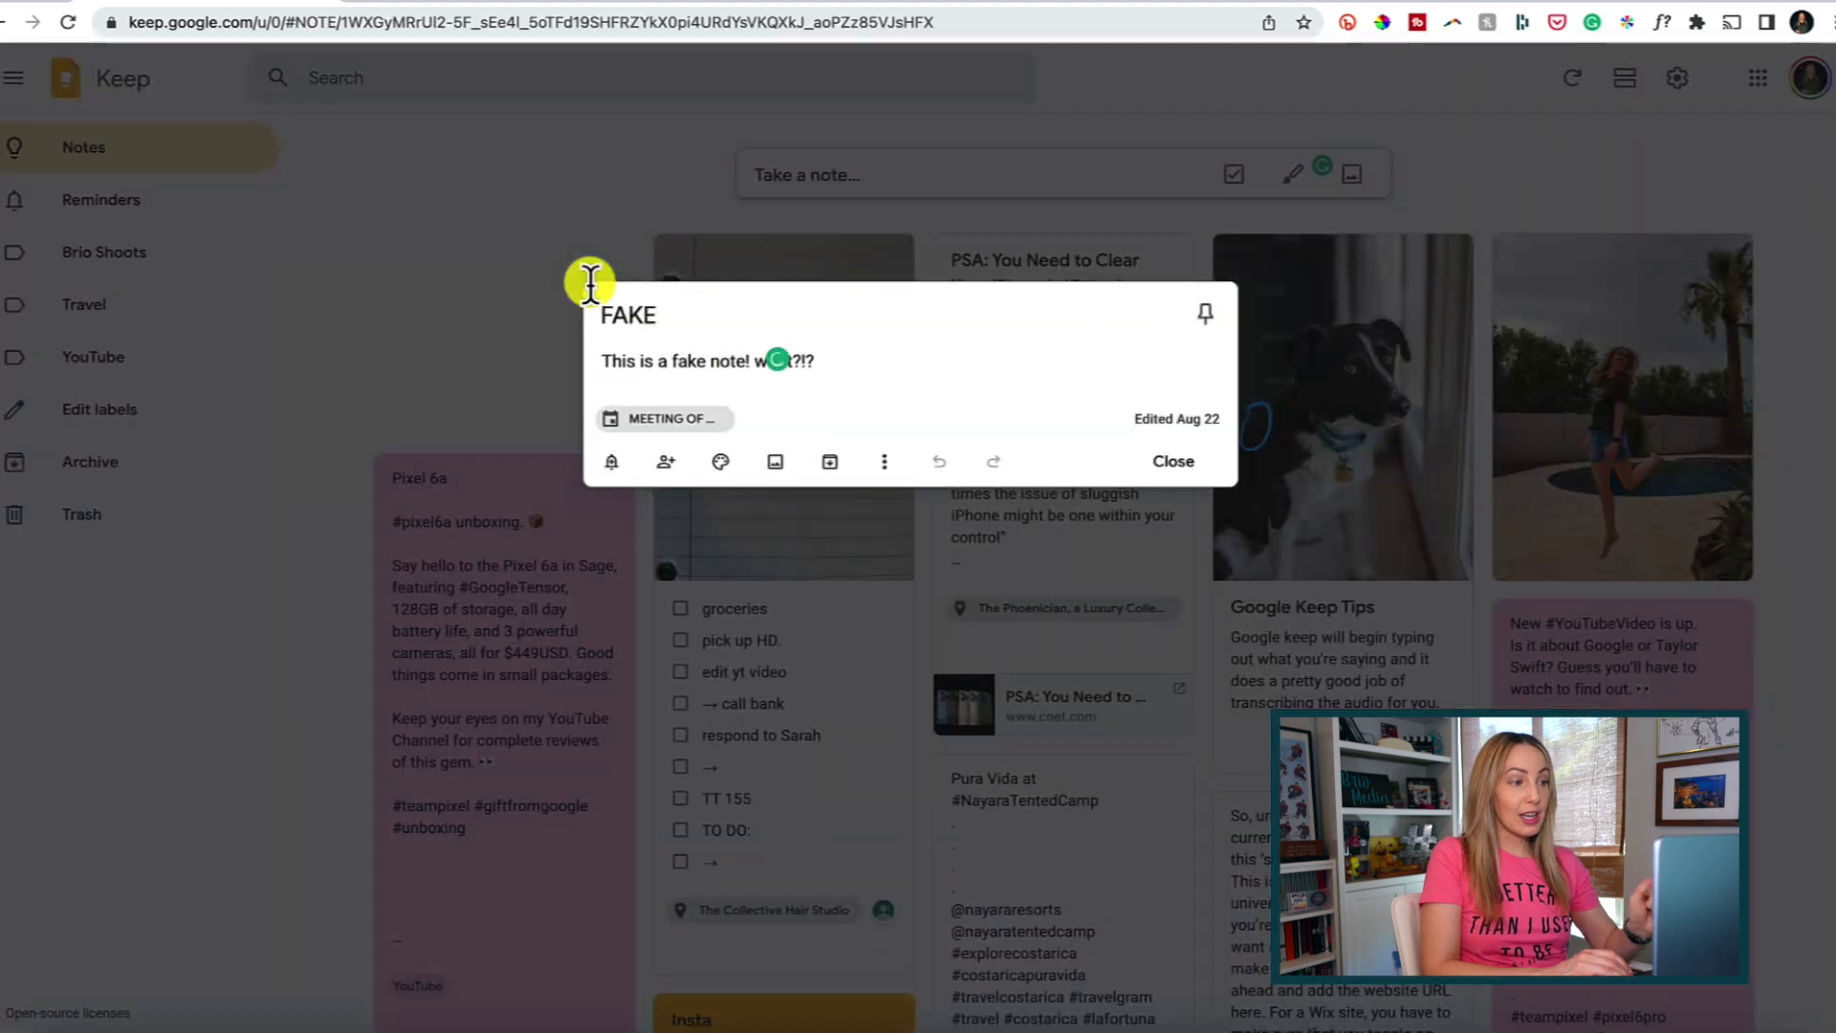
click(775, 463)
click(406, 300)
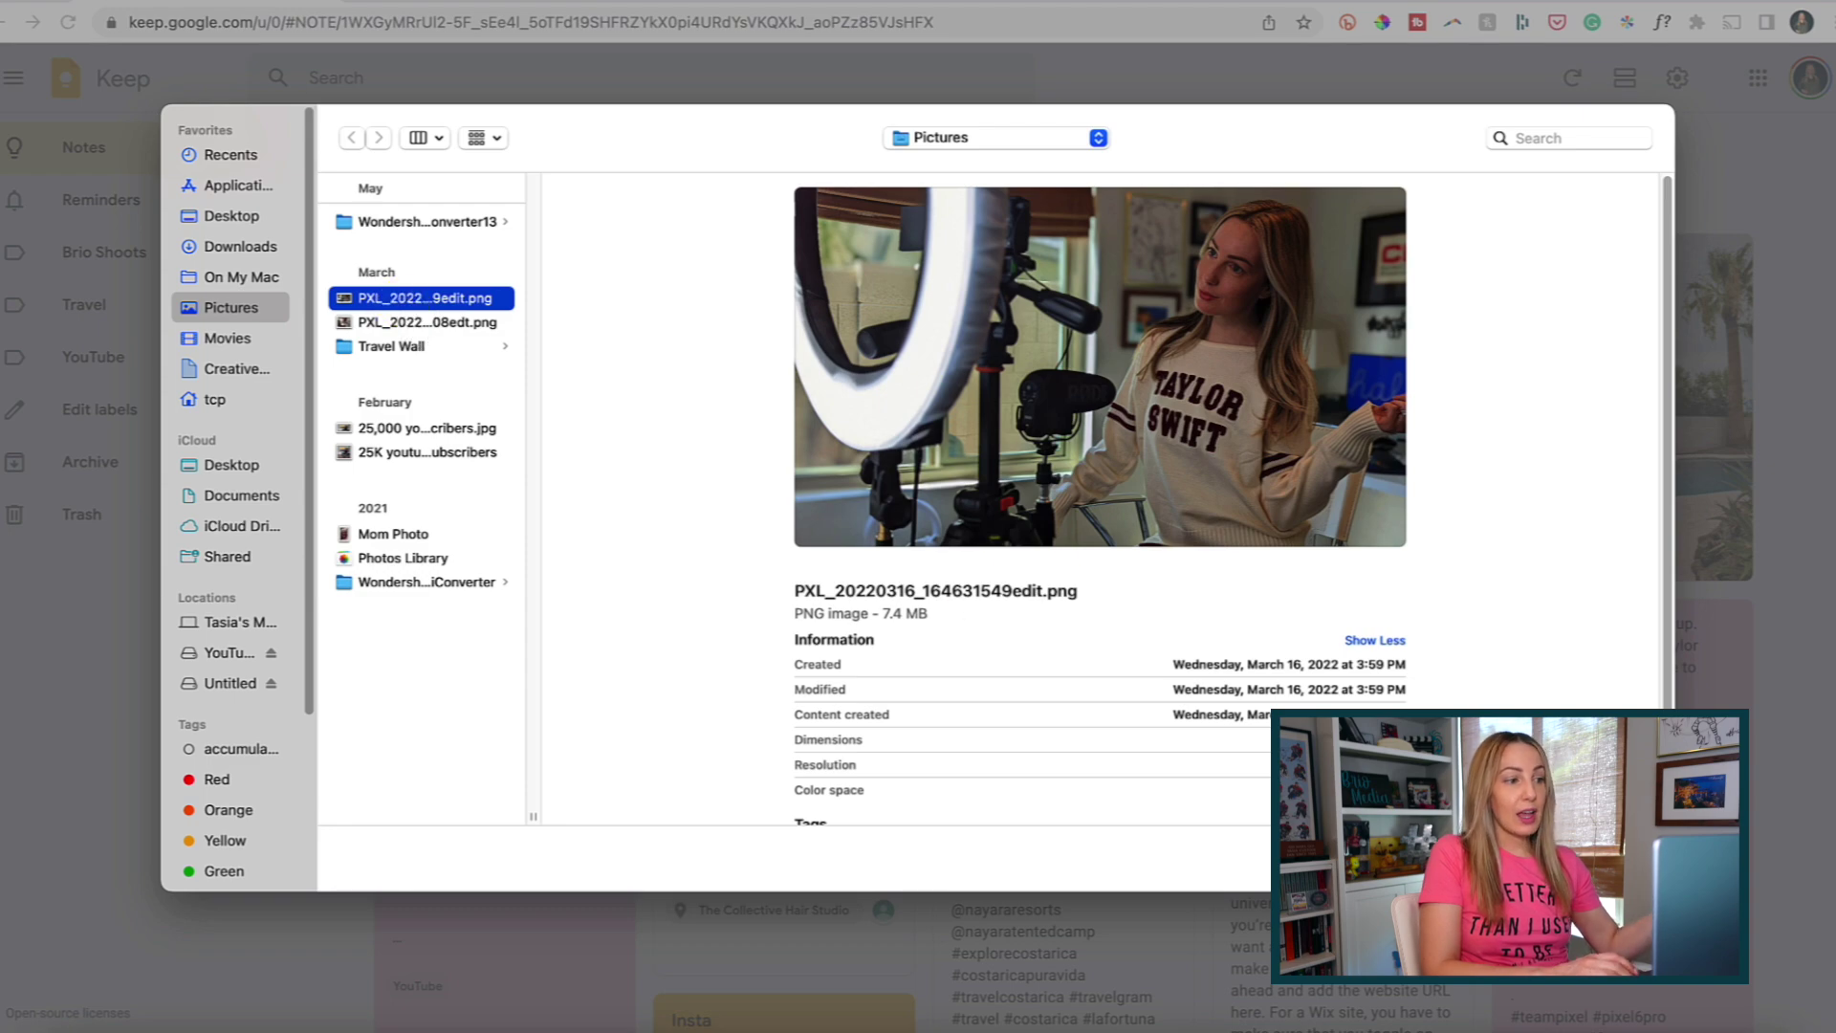
key(Return)
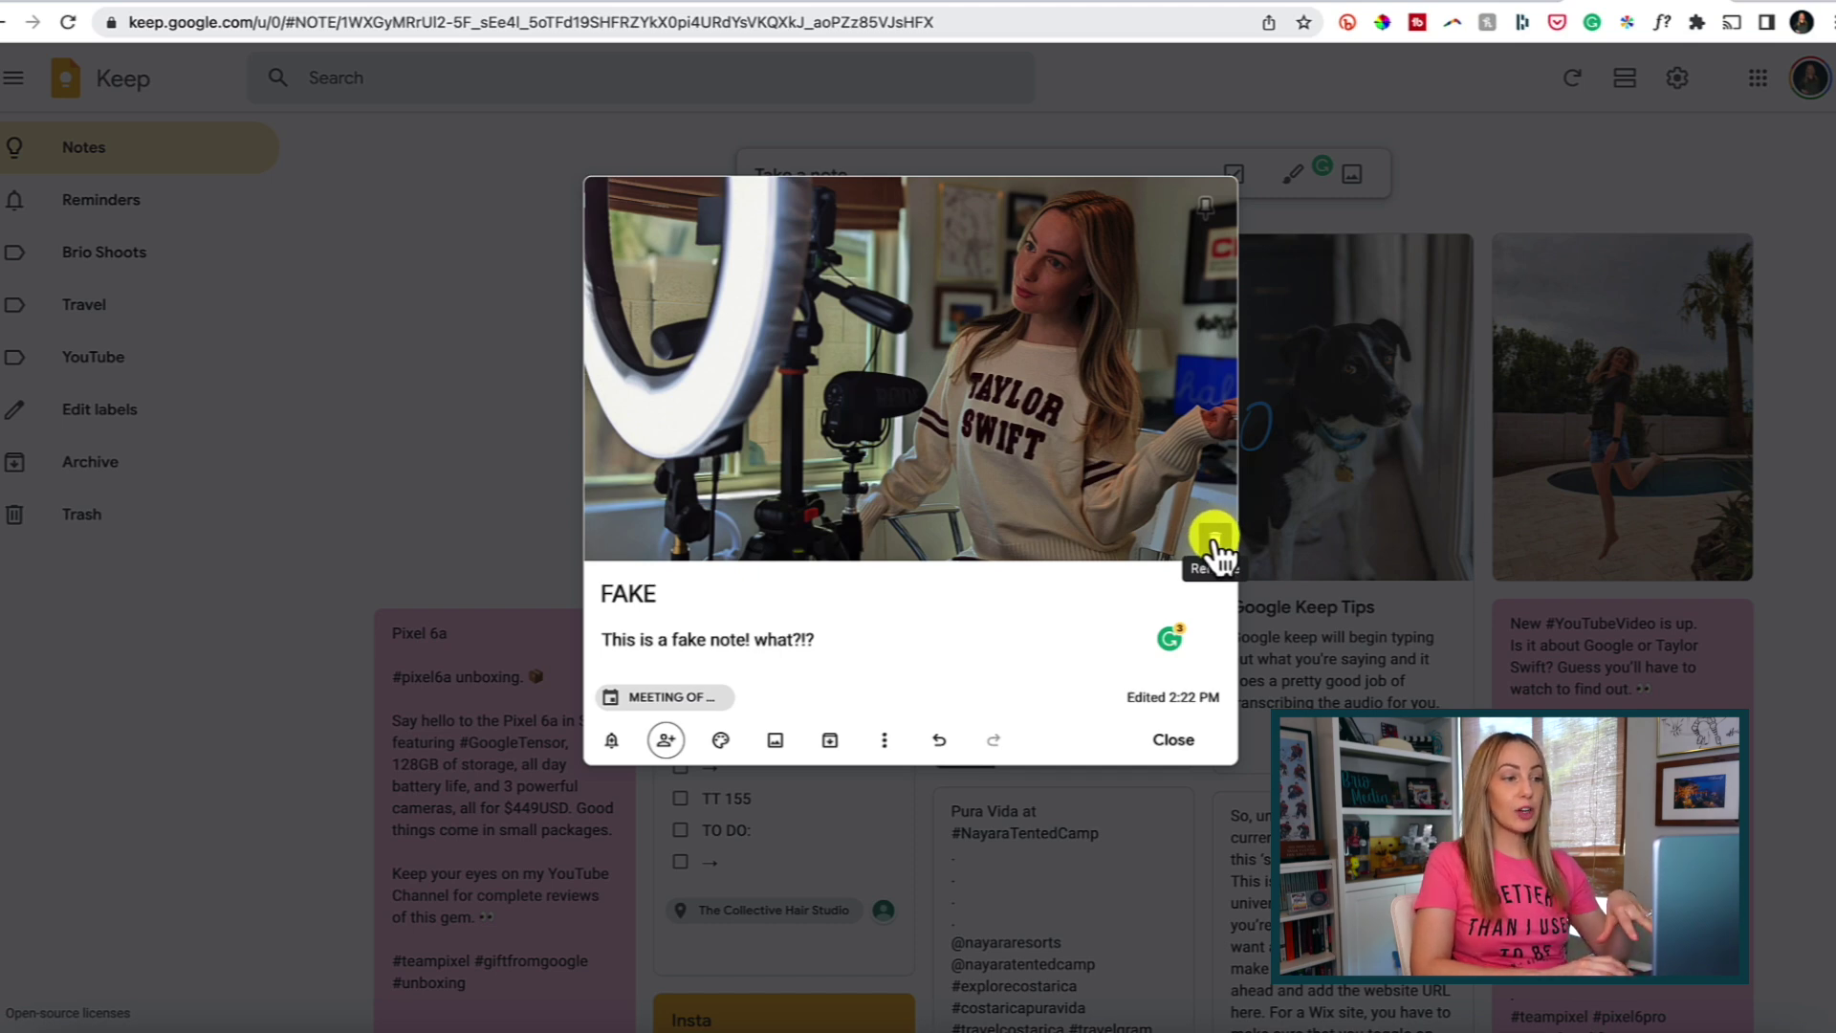
click(1520, 177)
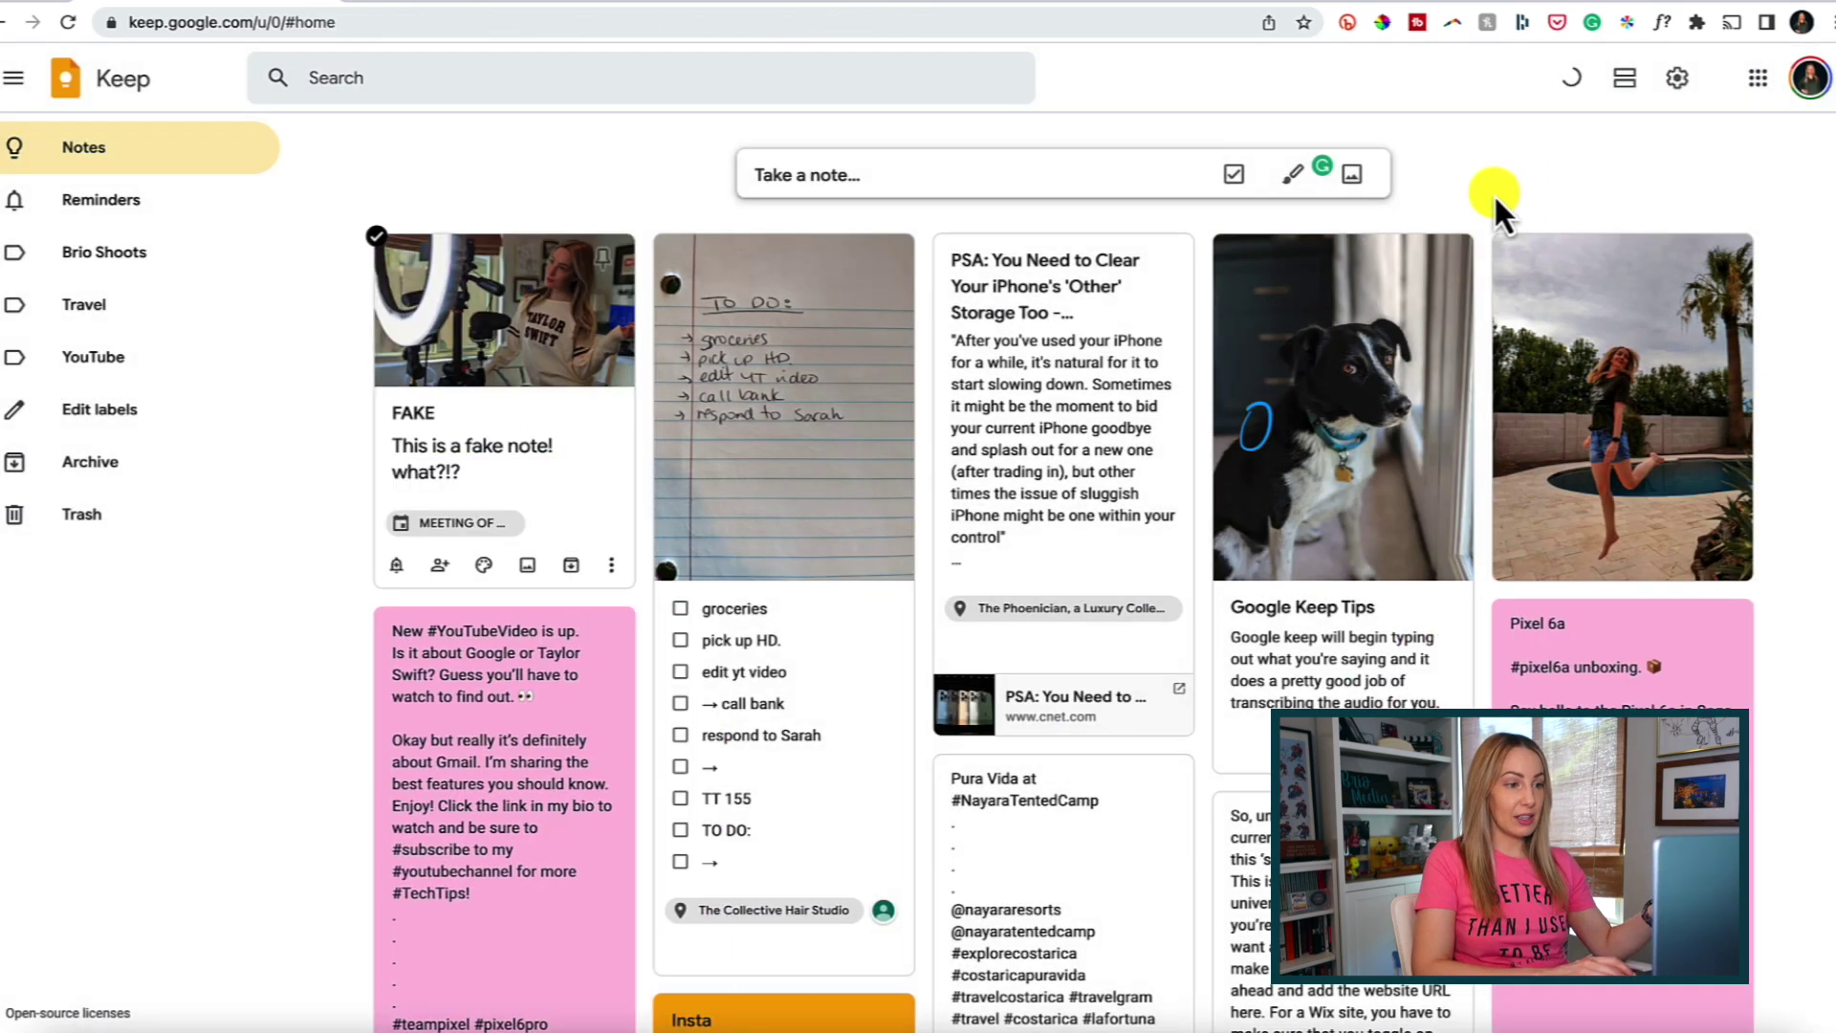
Create a new image note from PXL_20220316_173909608edt.png in the Pictures folder.
click(1352, 176)
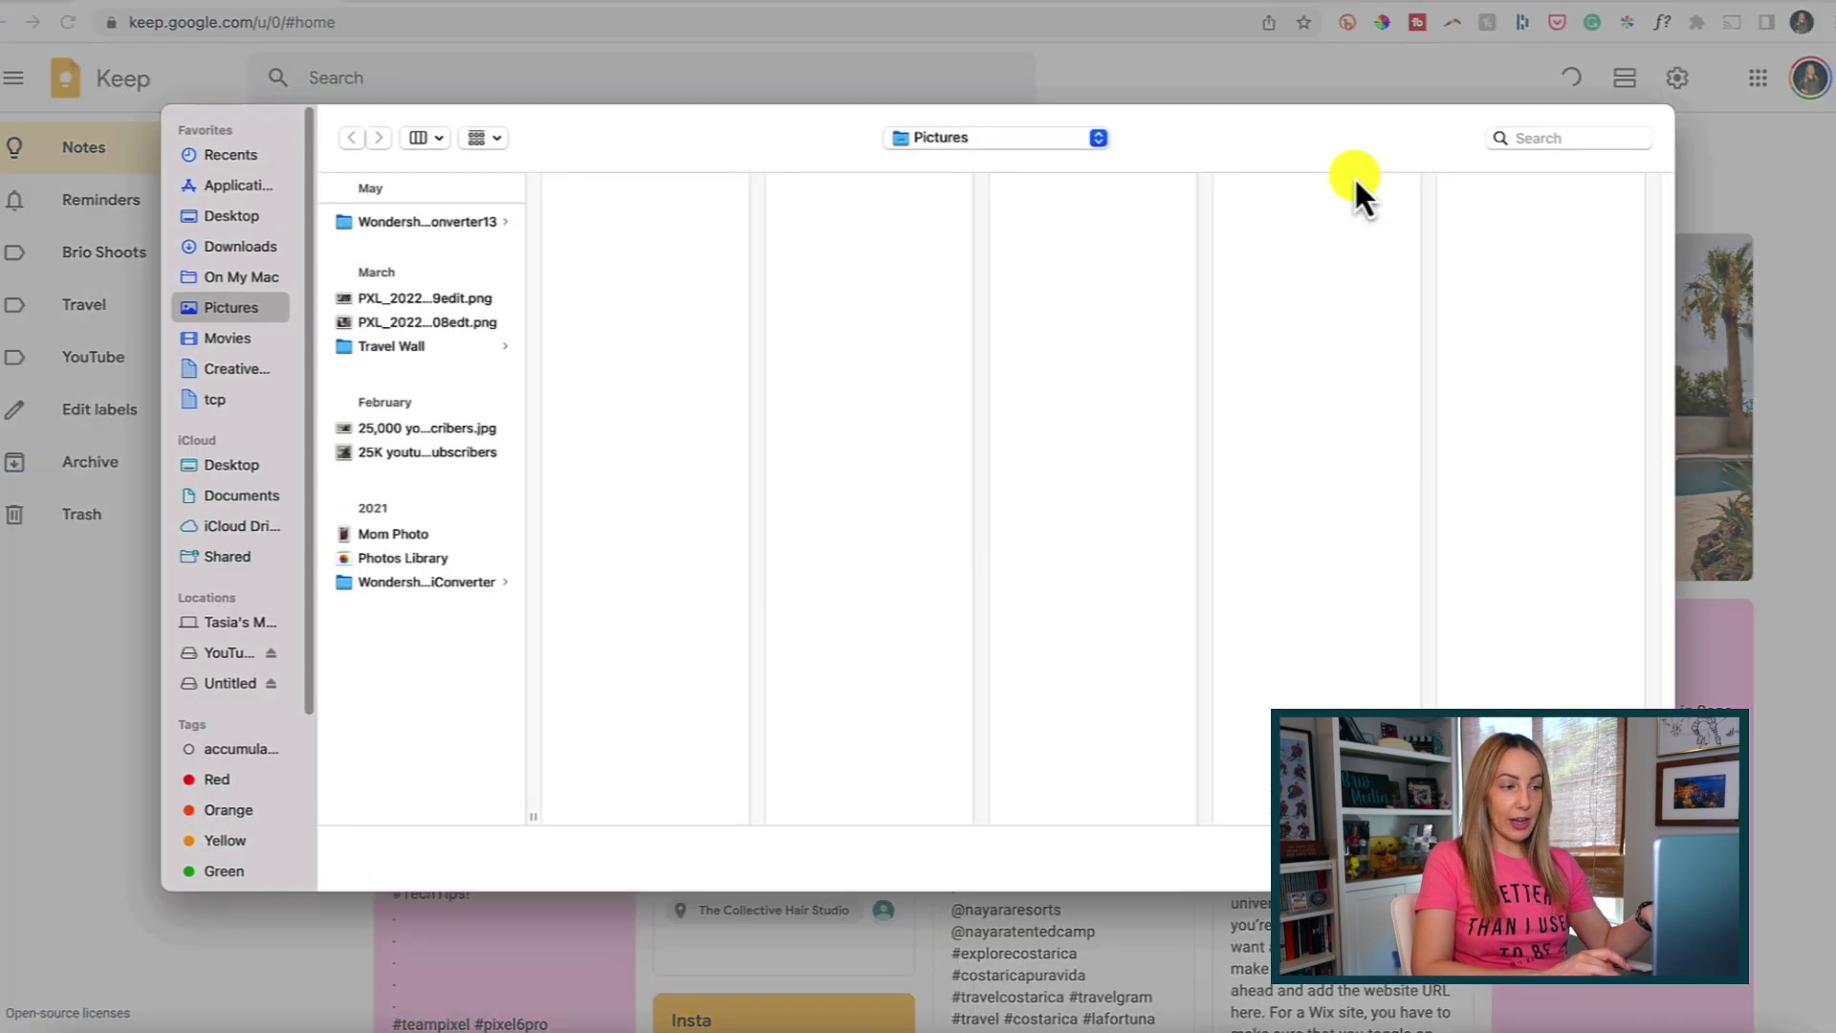
click(436, 323)
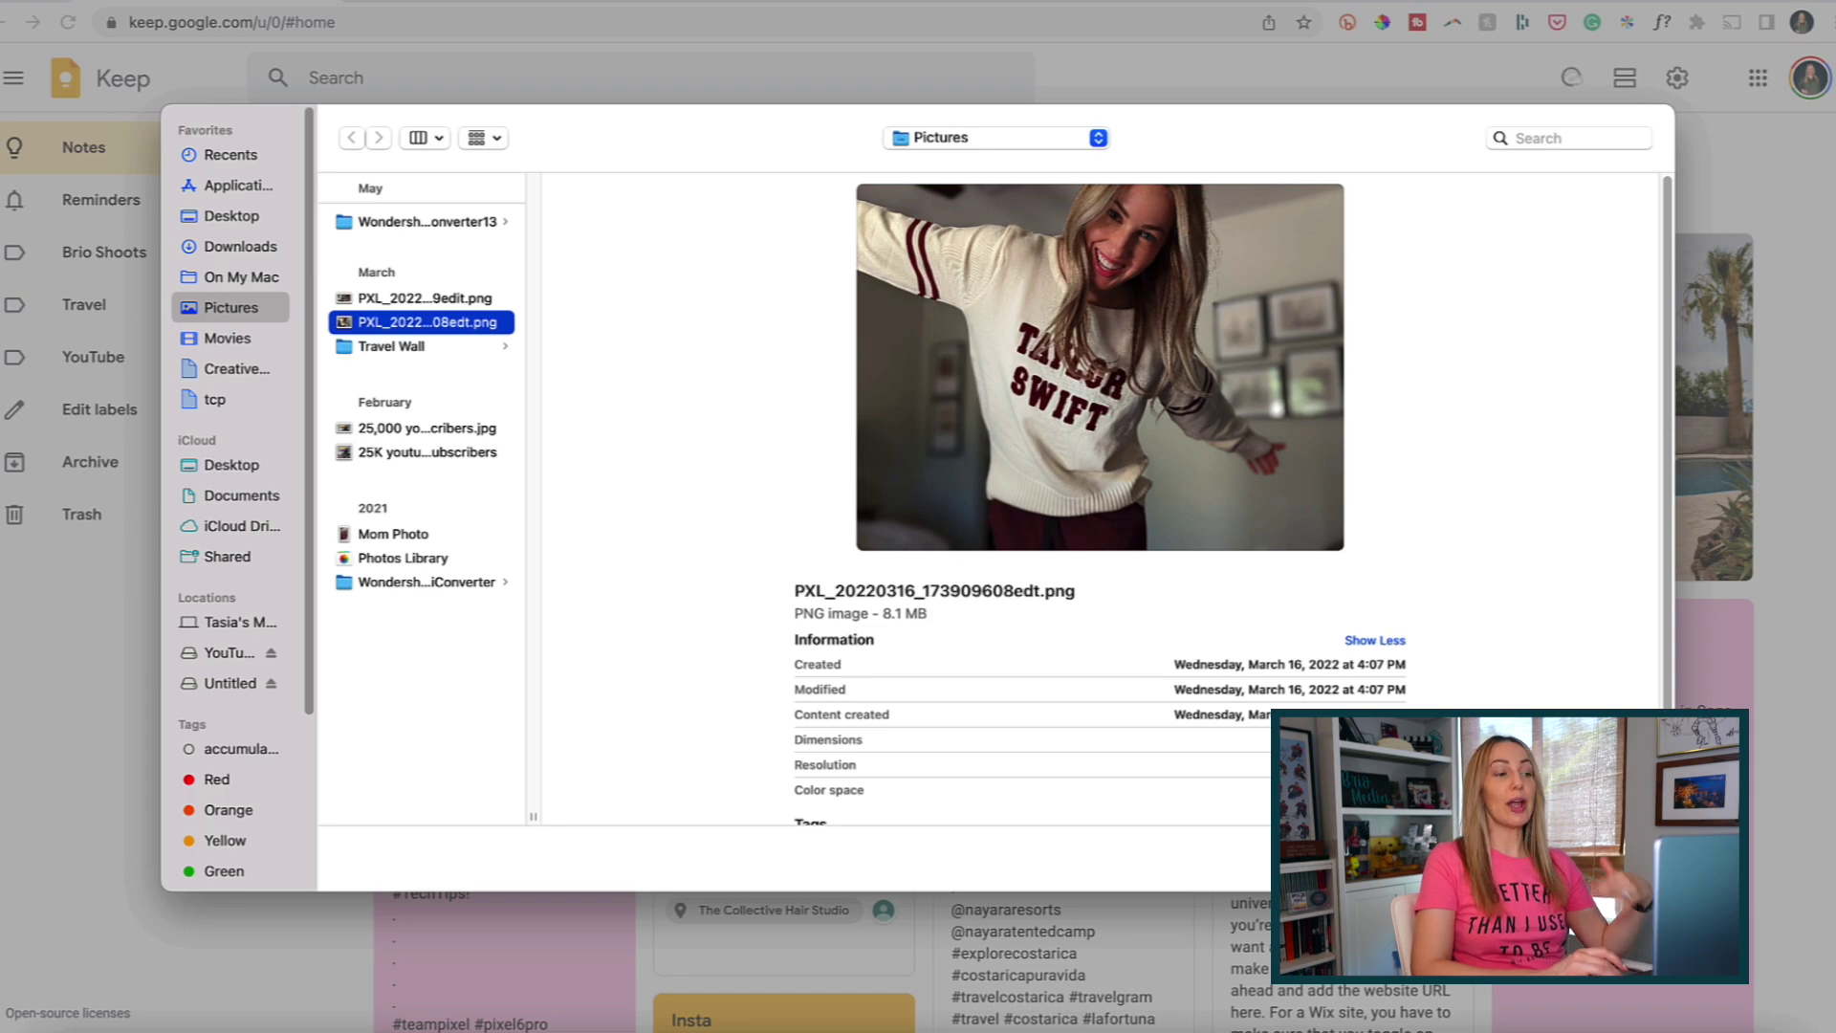
key(Return)
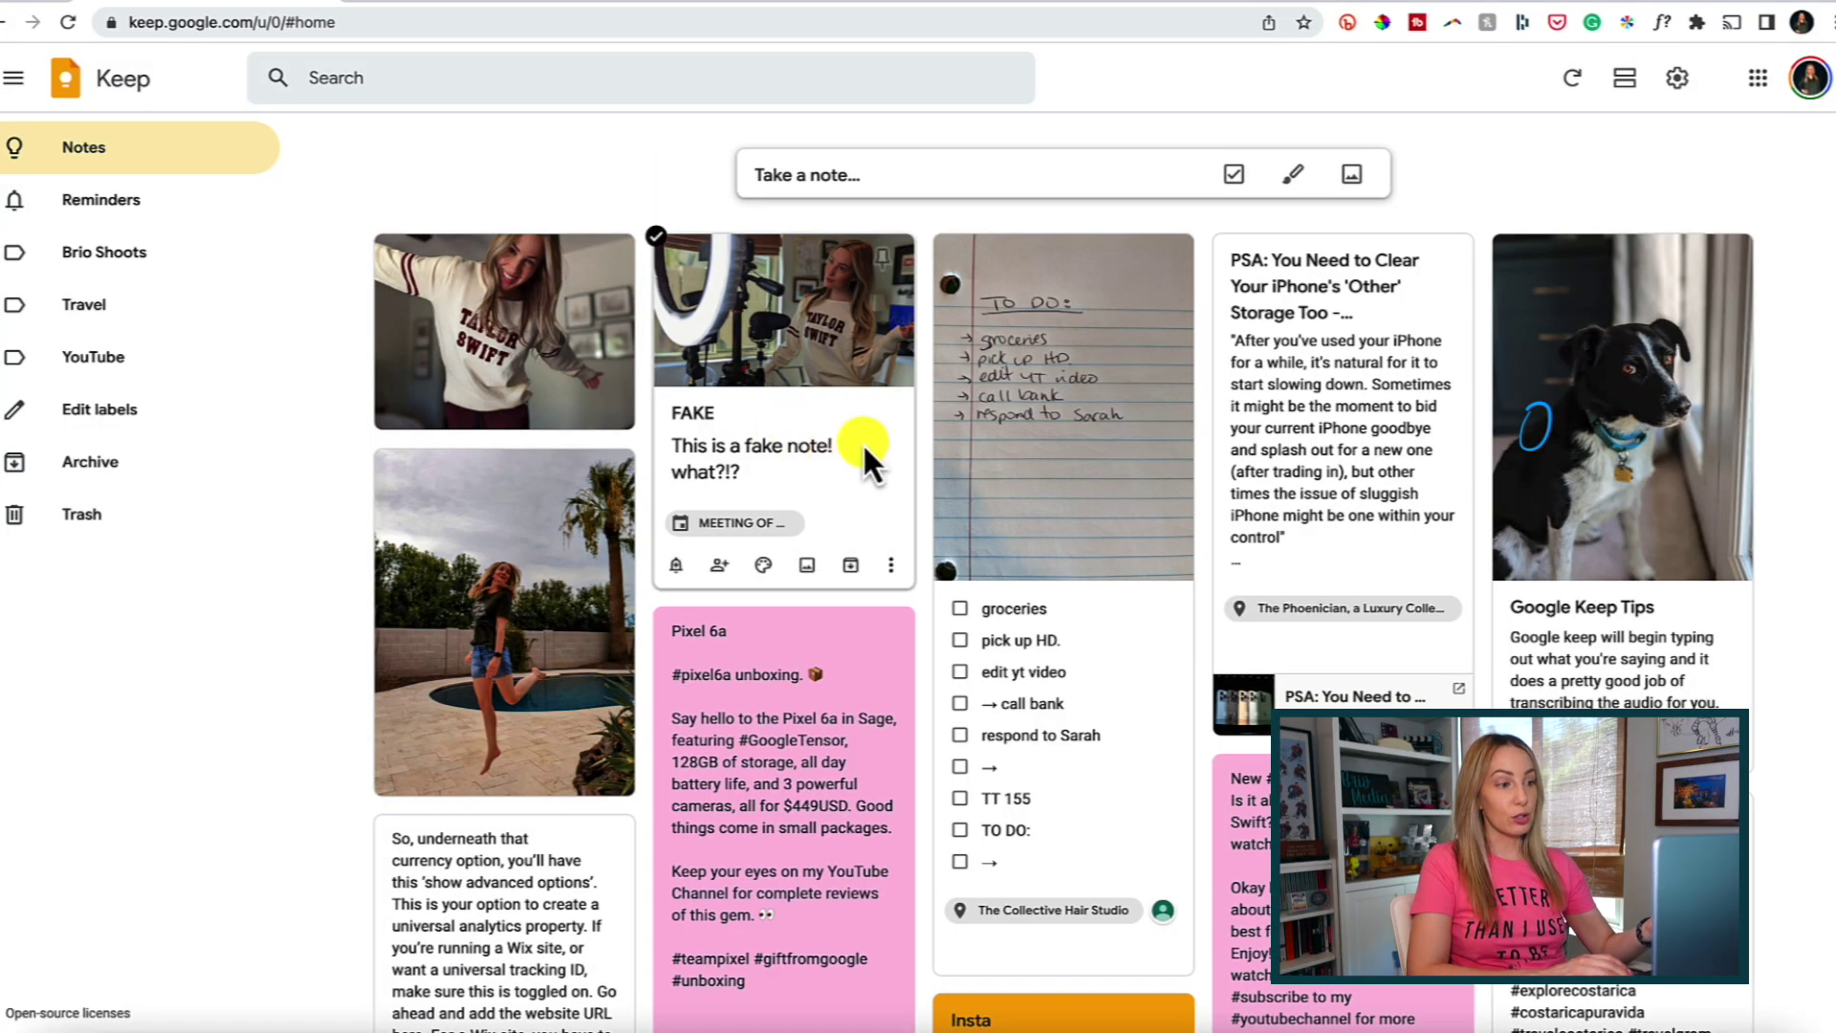
Add the collaborator's e-mail address to the FAKE note and save it.
click(721, 568)
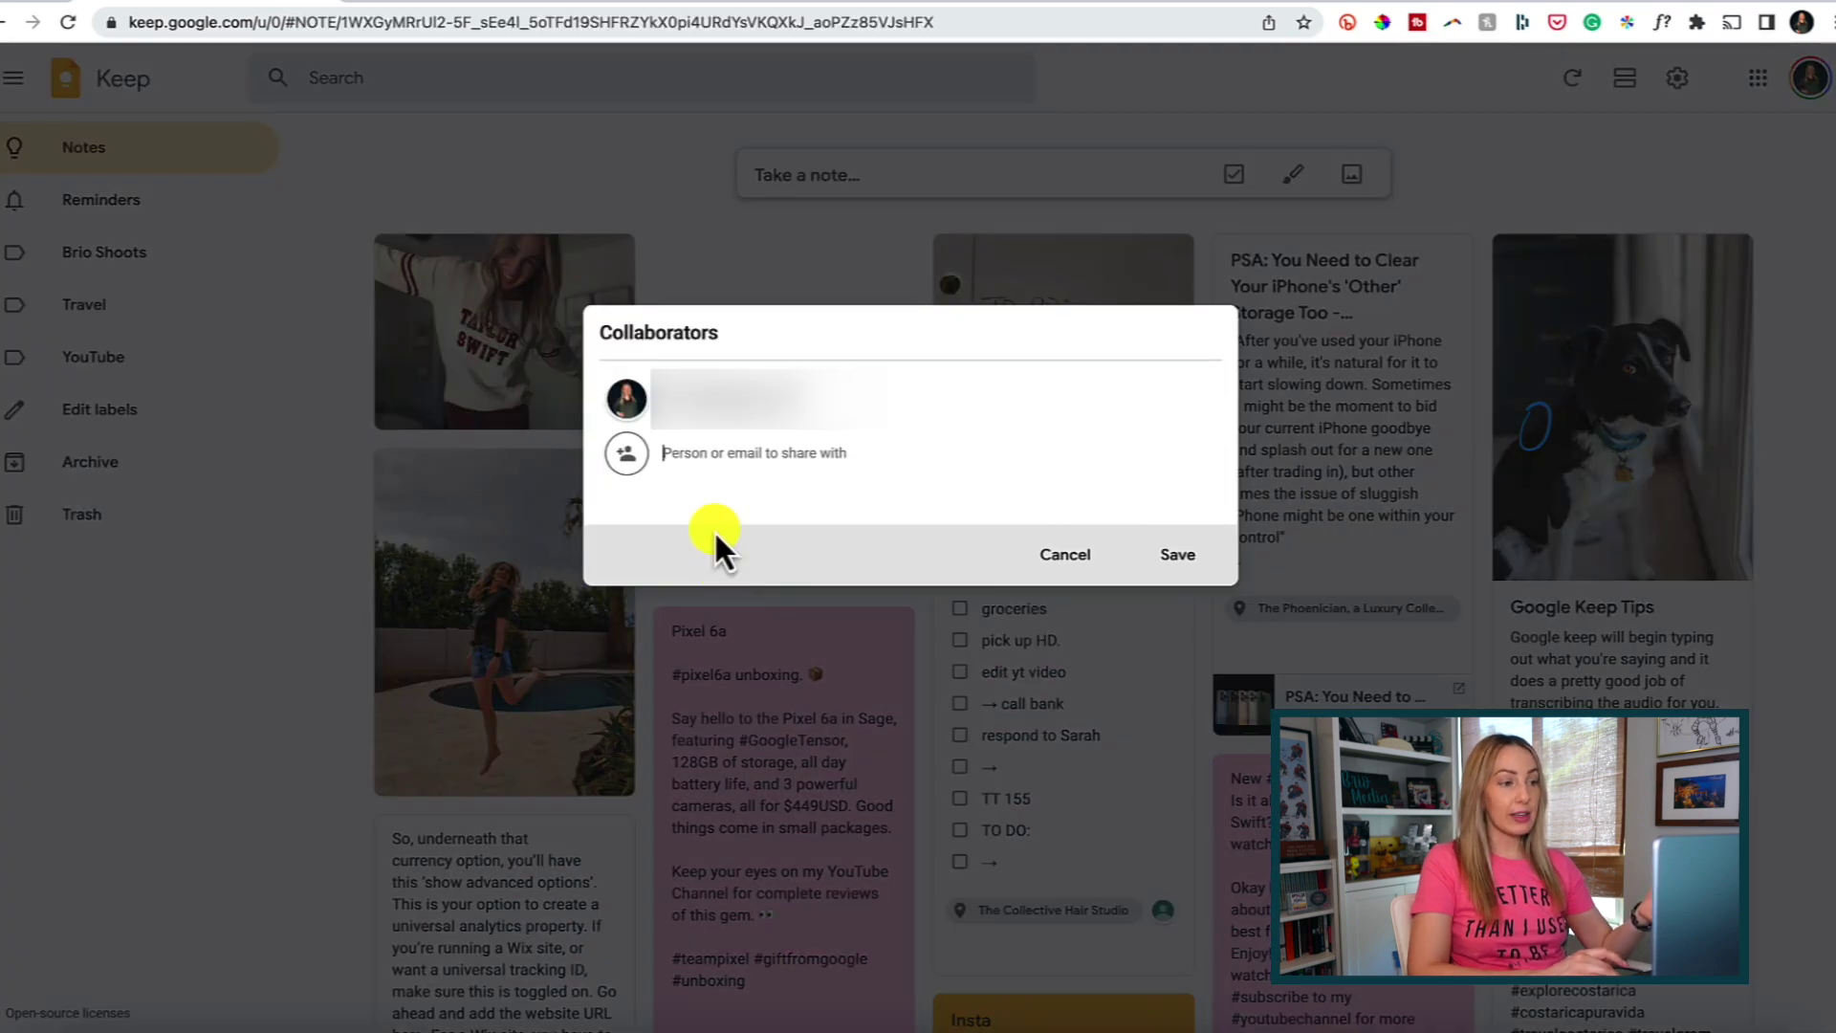
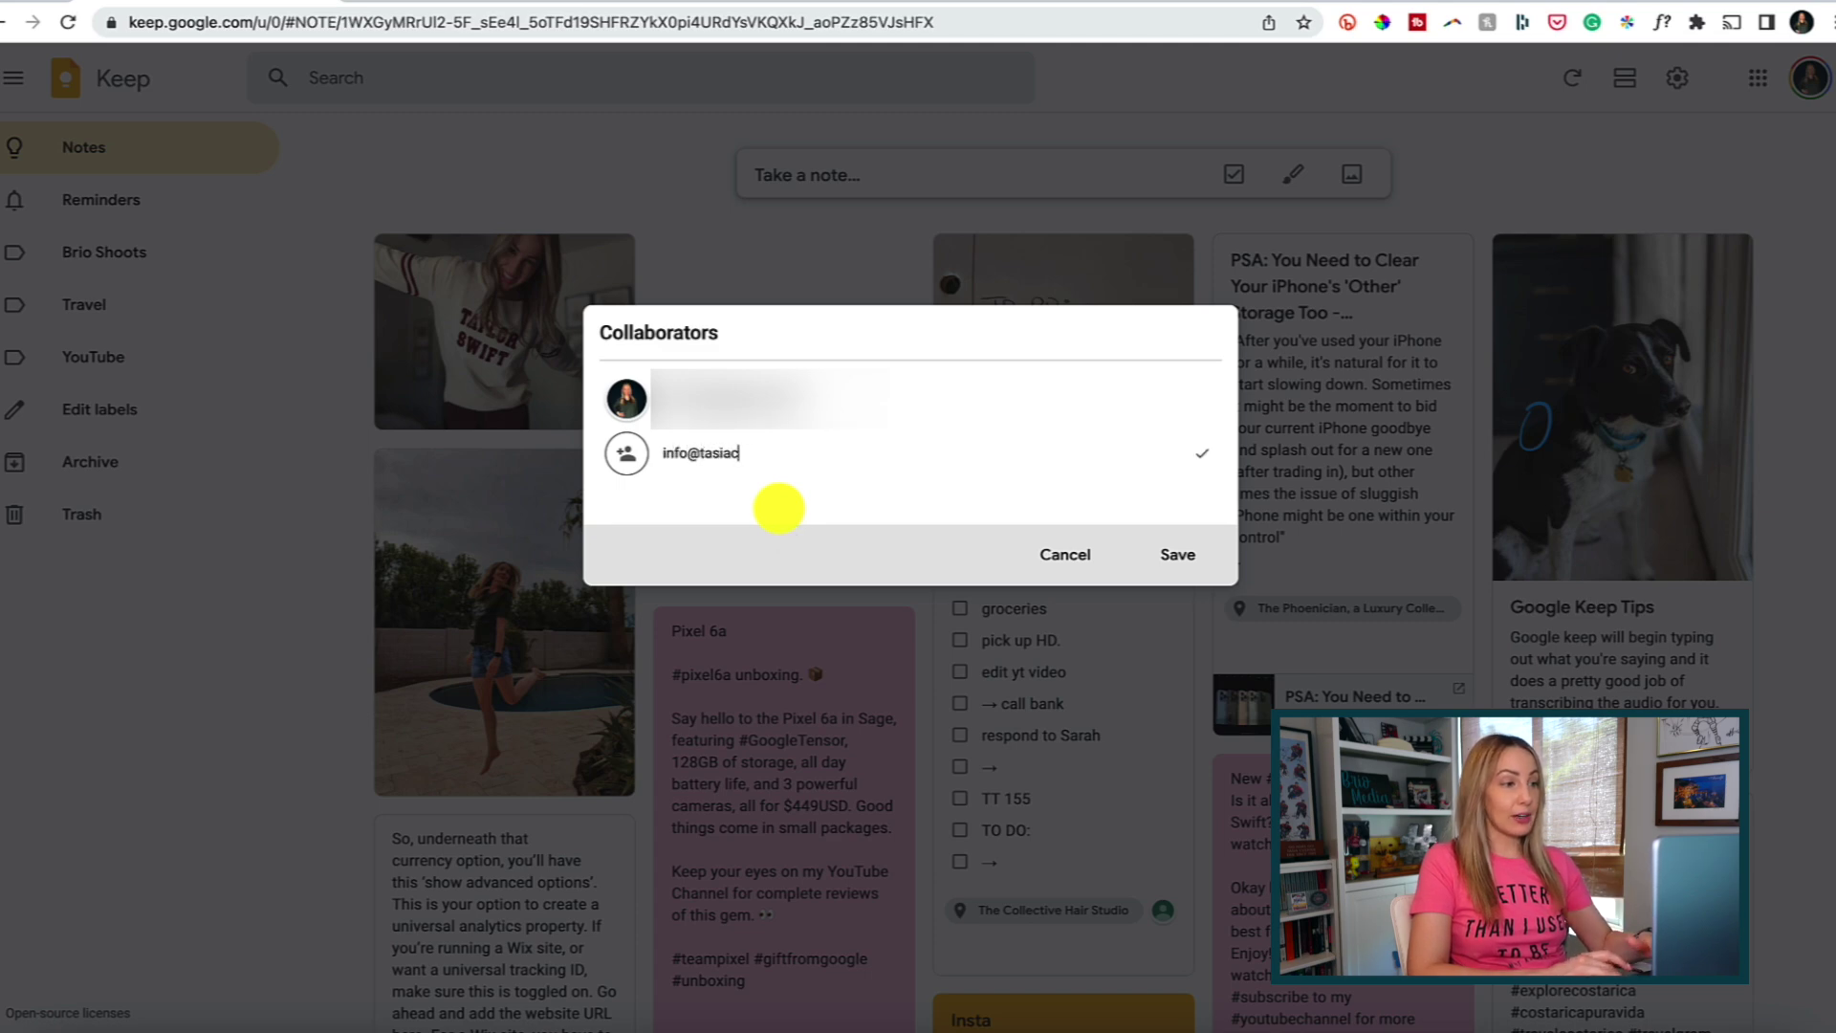
click(884, 483)
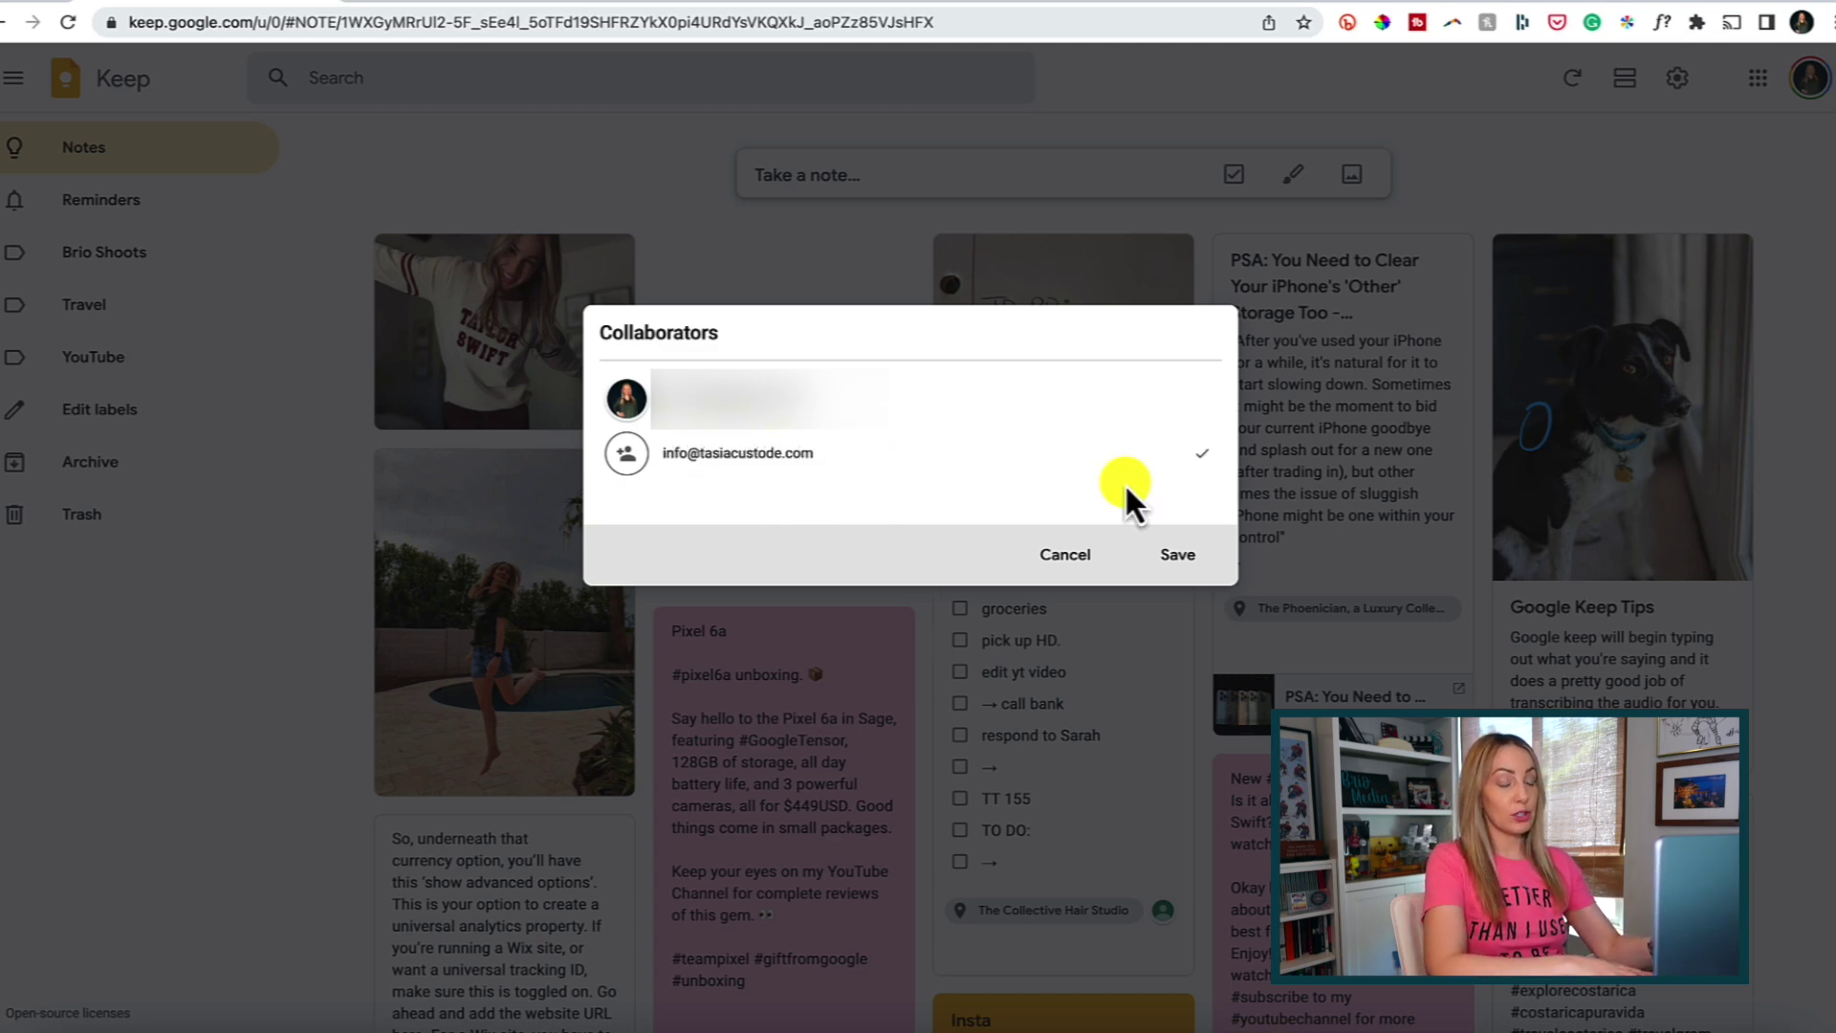
click(1176, 555)
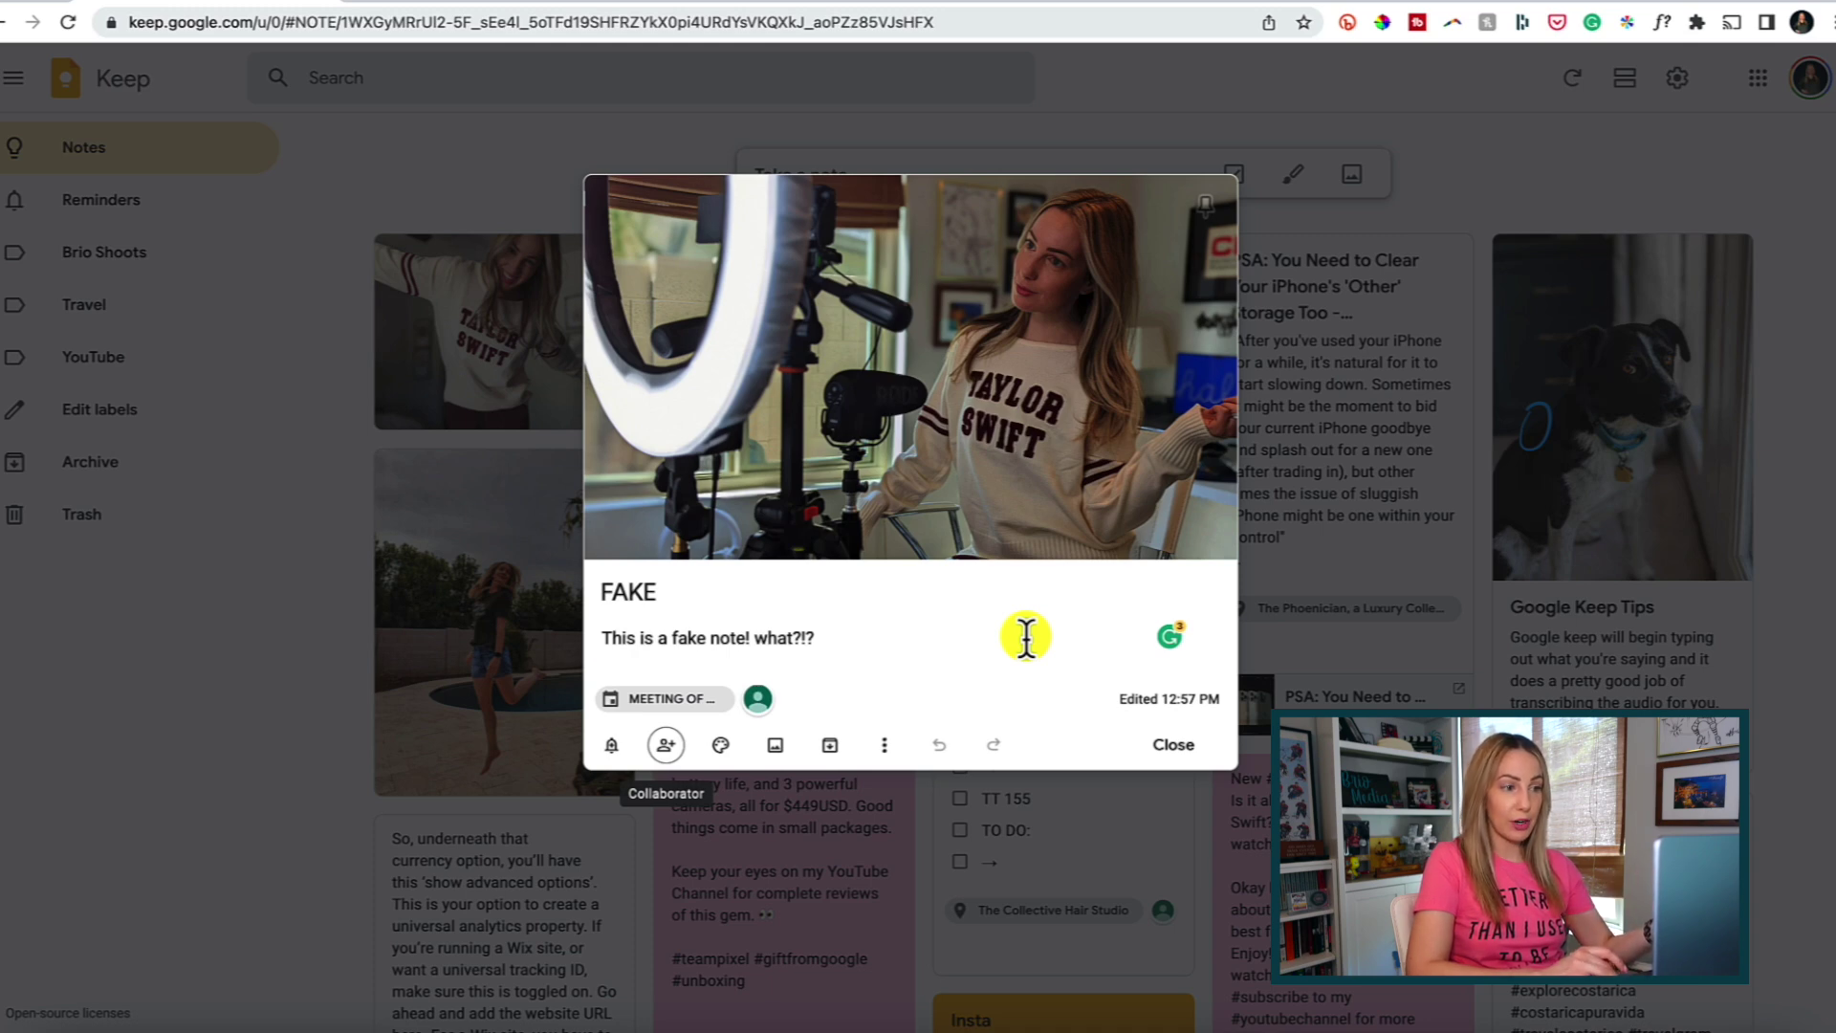
Recheck the collaborators list without changes and close the FAKE note.
click(667, 745)
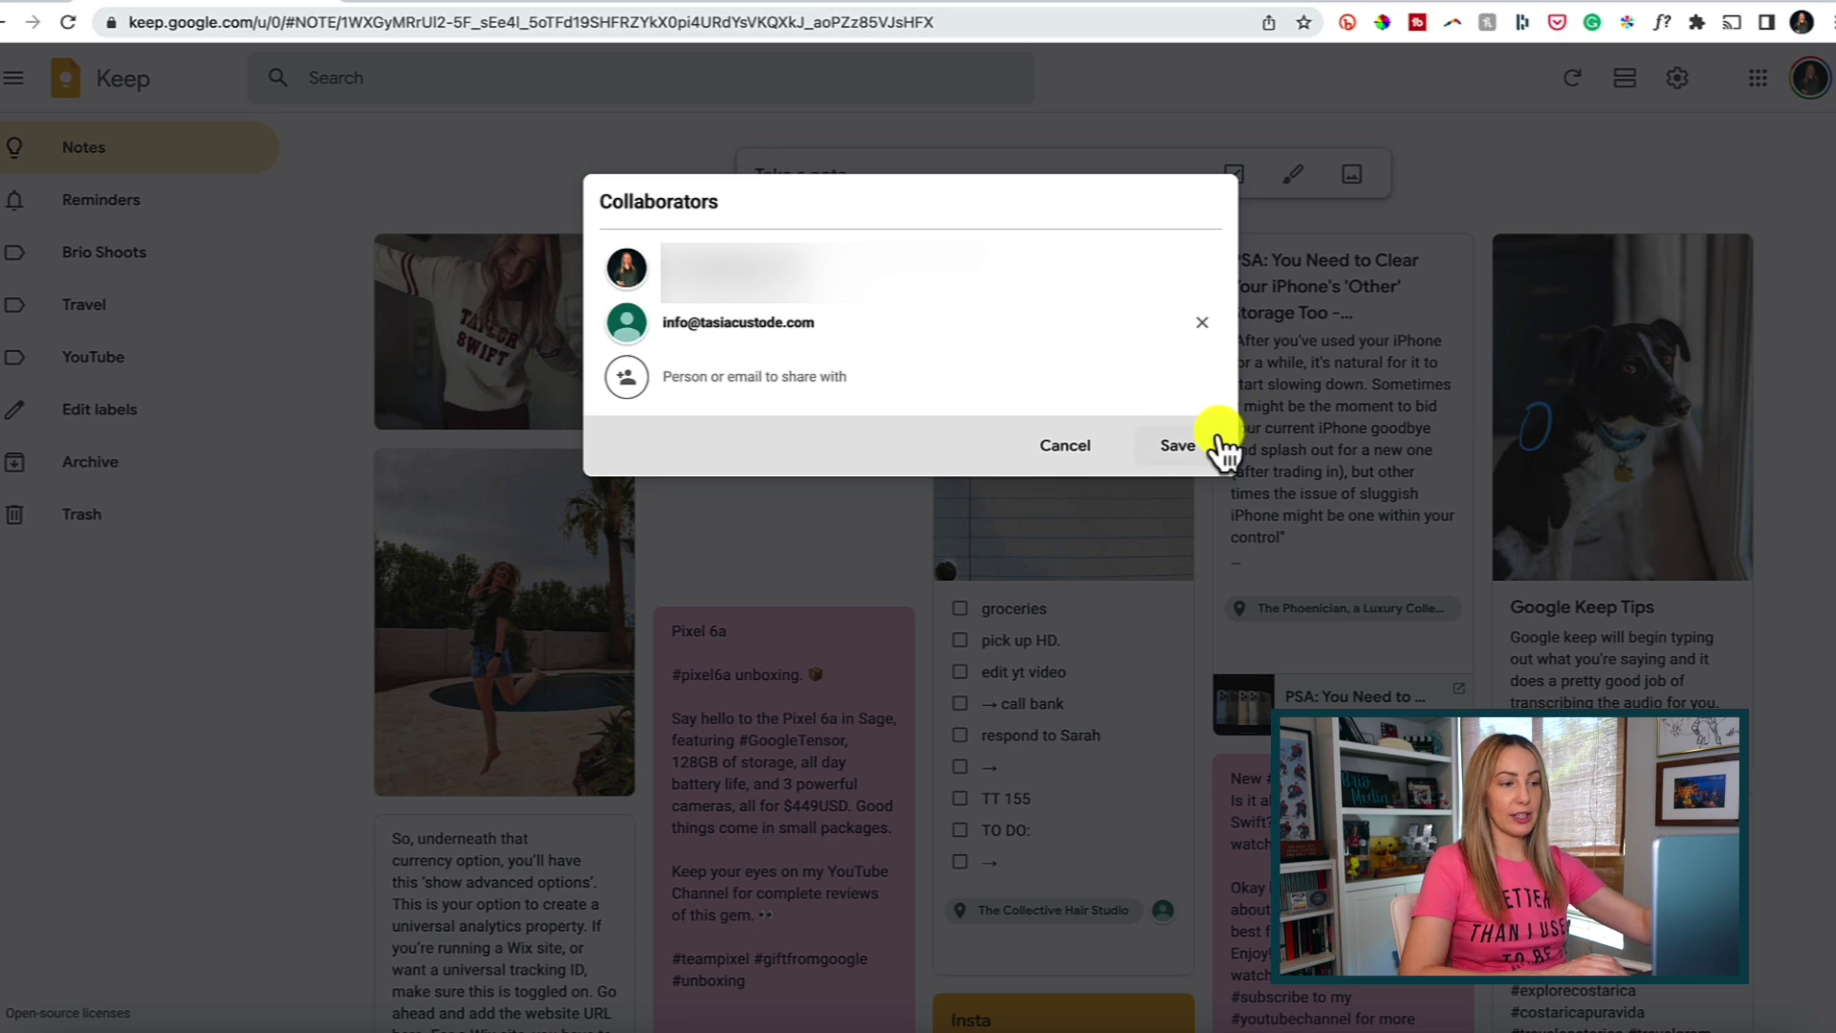
click(1053, 451)
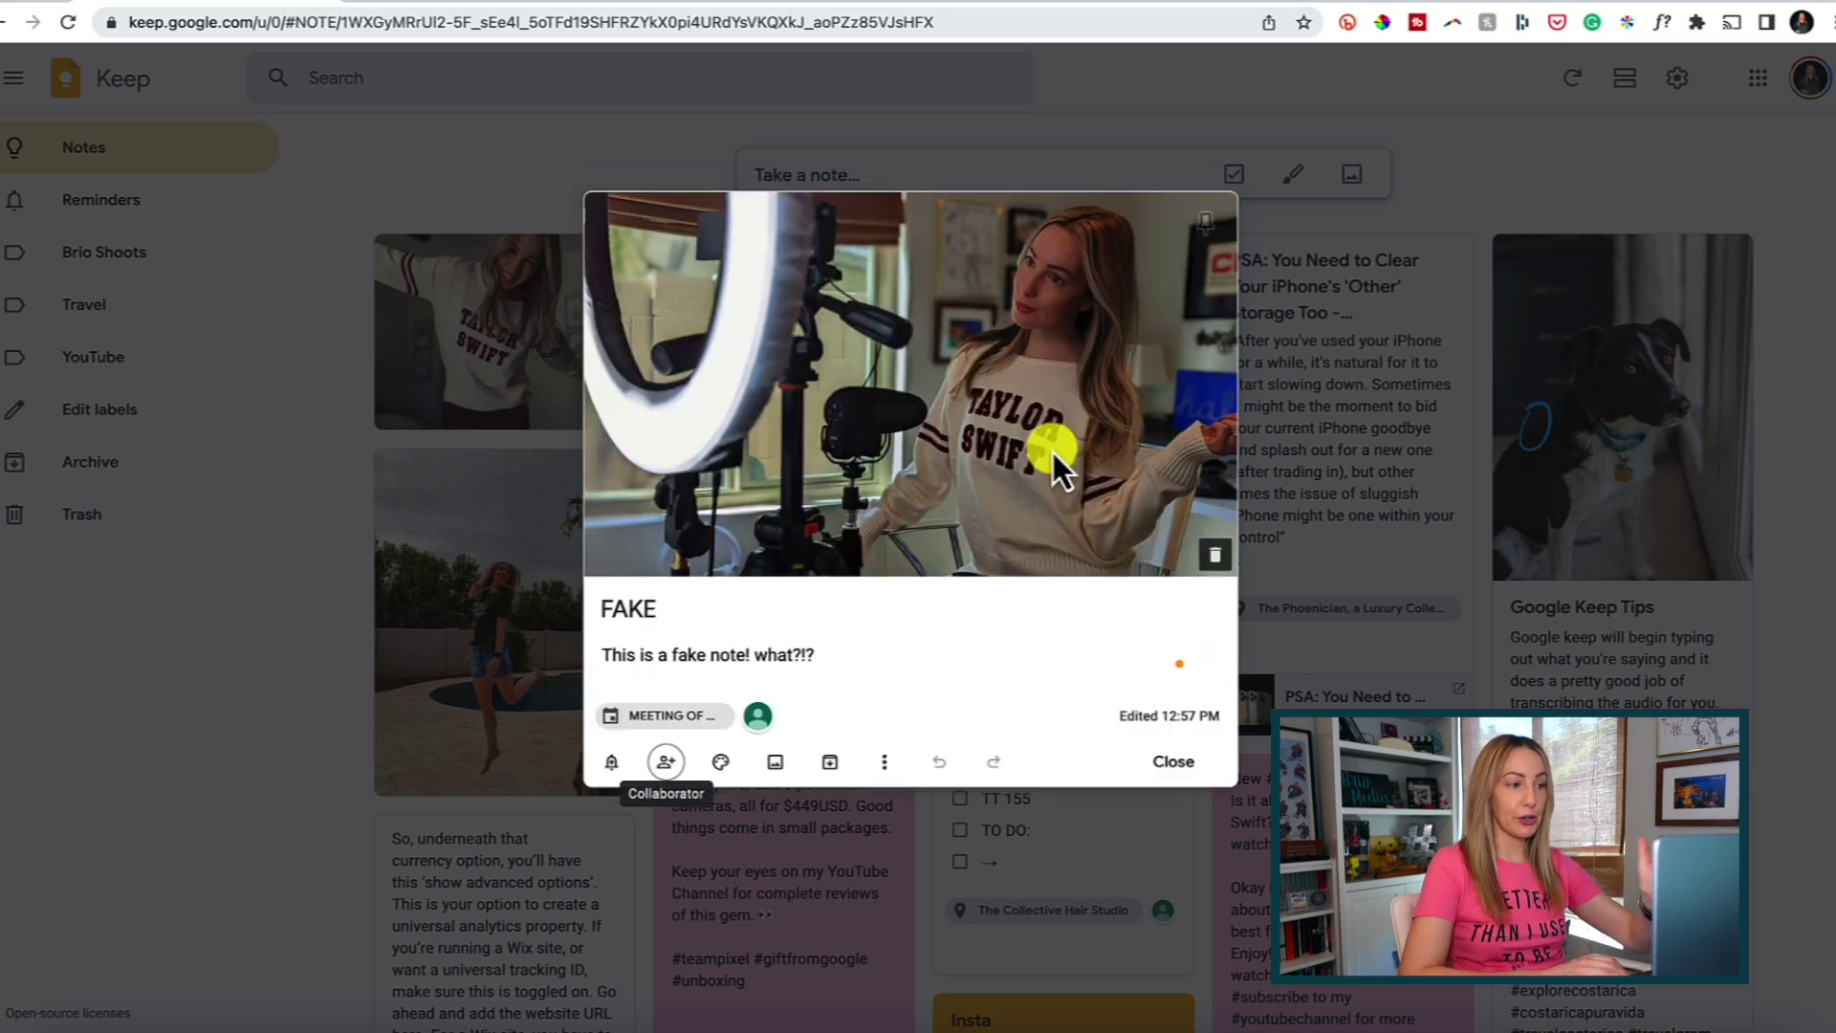
click(1176, 771)
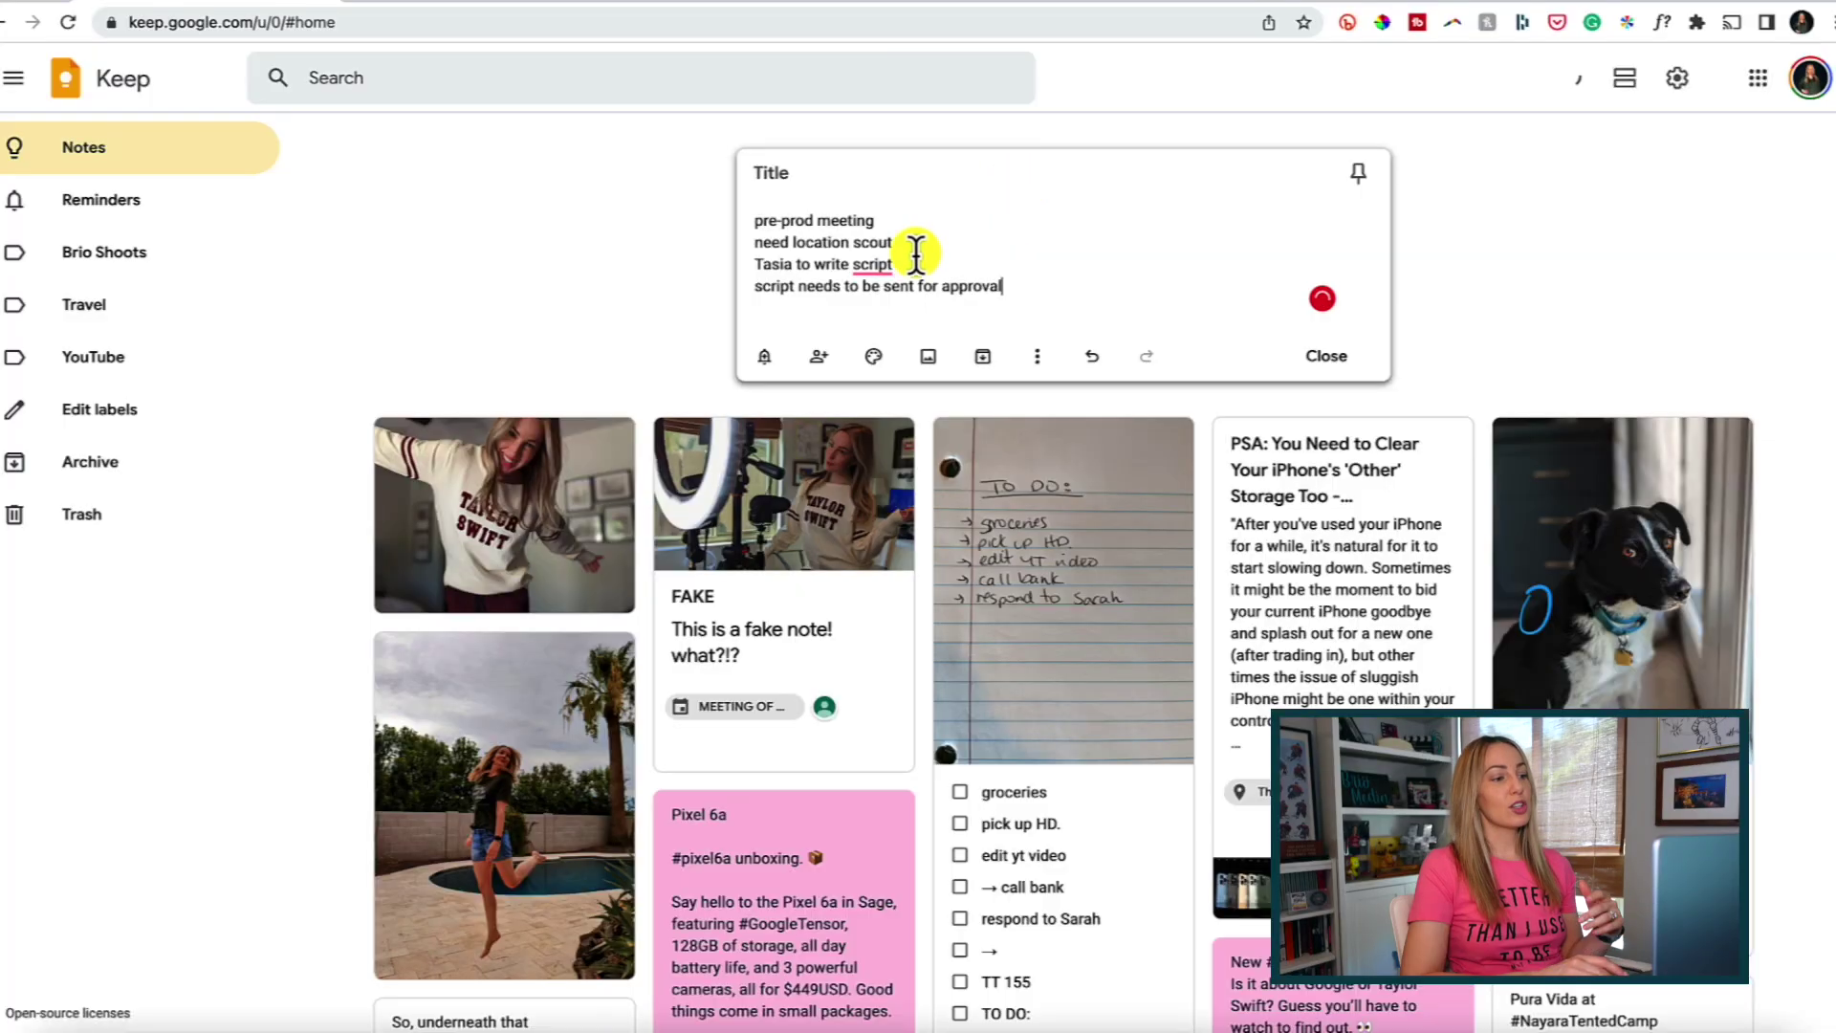
Write the four meeting task lines, beginning 'pre-prod meeting' and 'need location scout', in a new note.
mouse_move(874, 265)
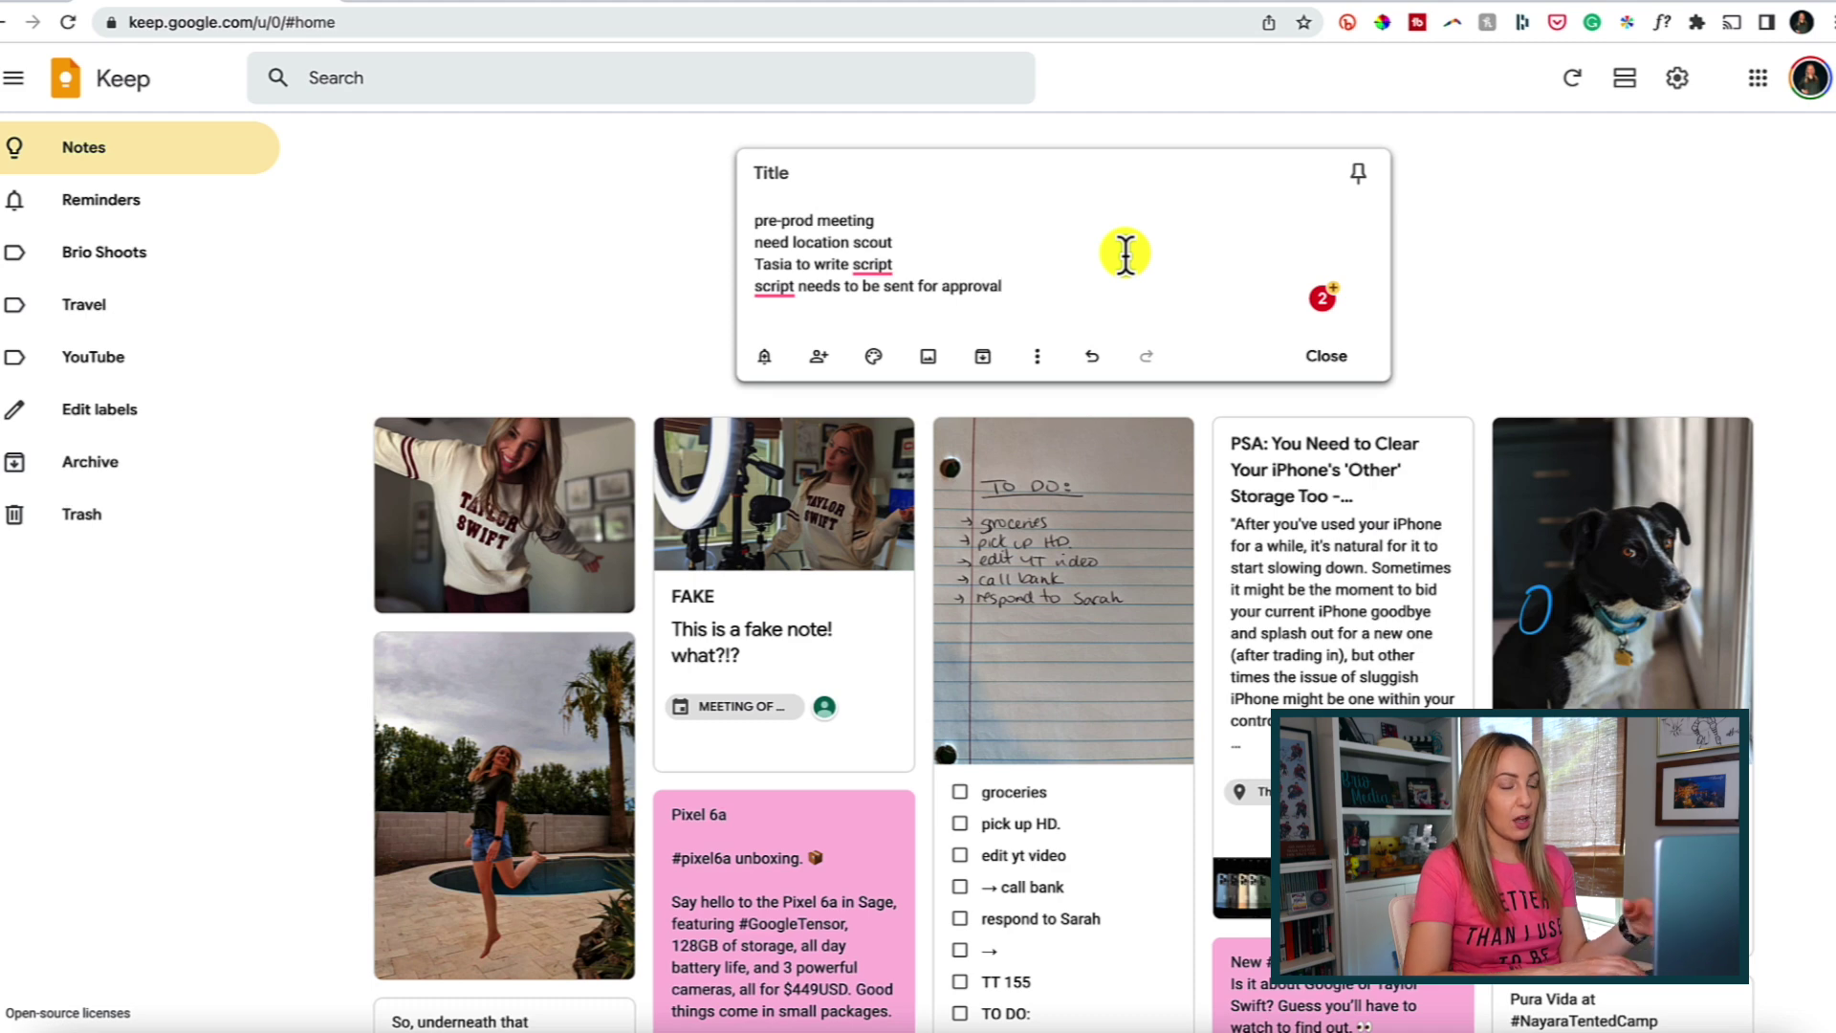
Turn the meeting note into a checklist and tick off 'pre-prod meeting'.
click(1037, 358)
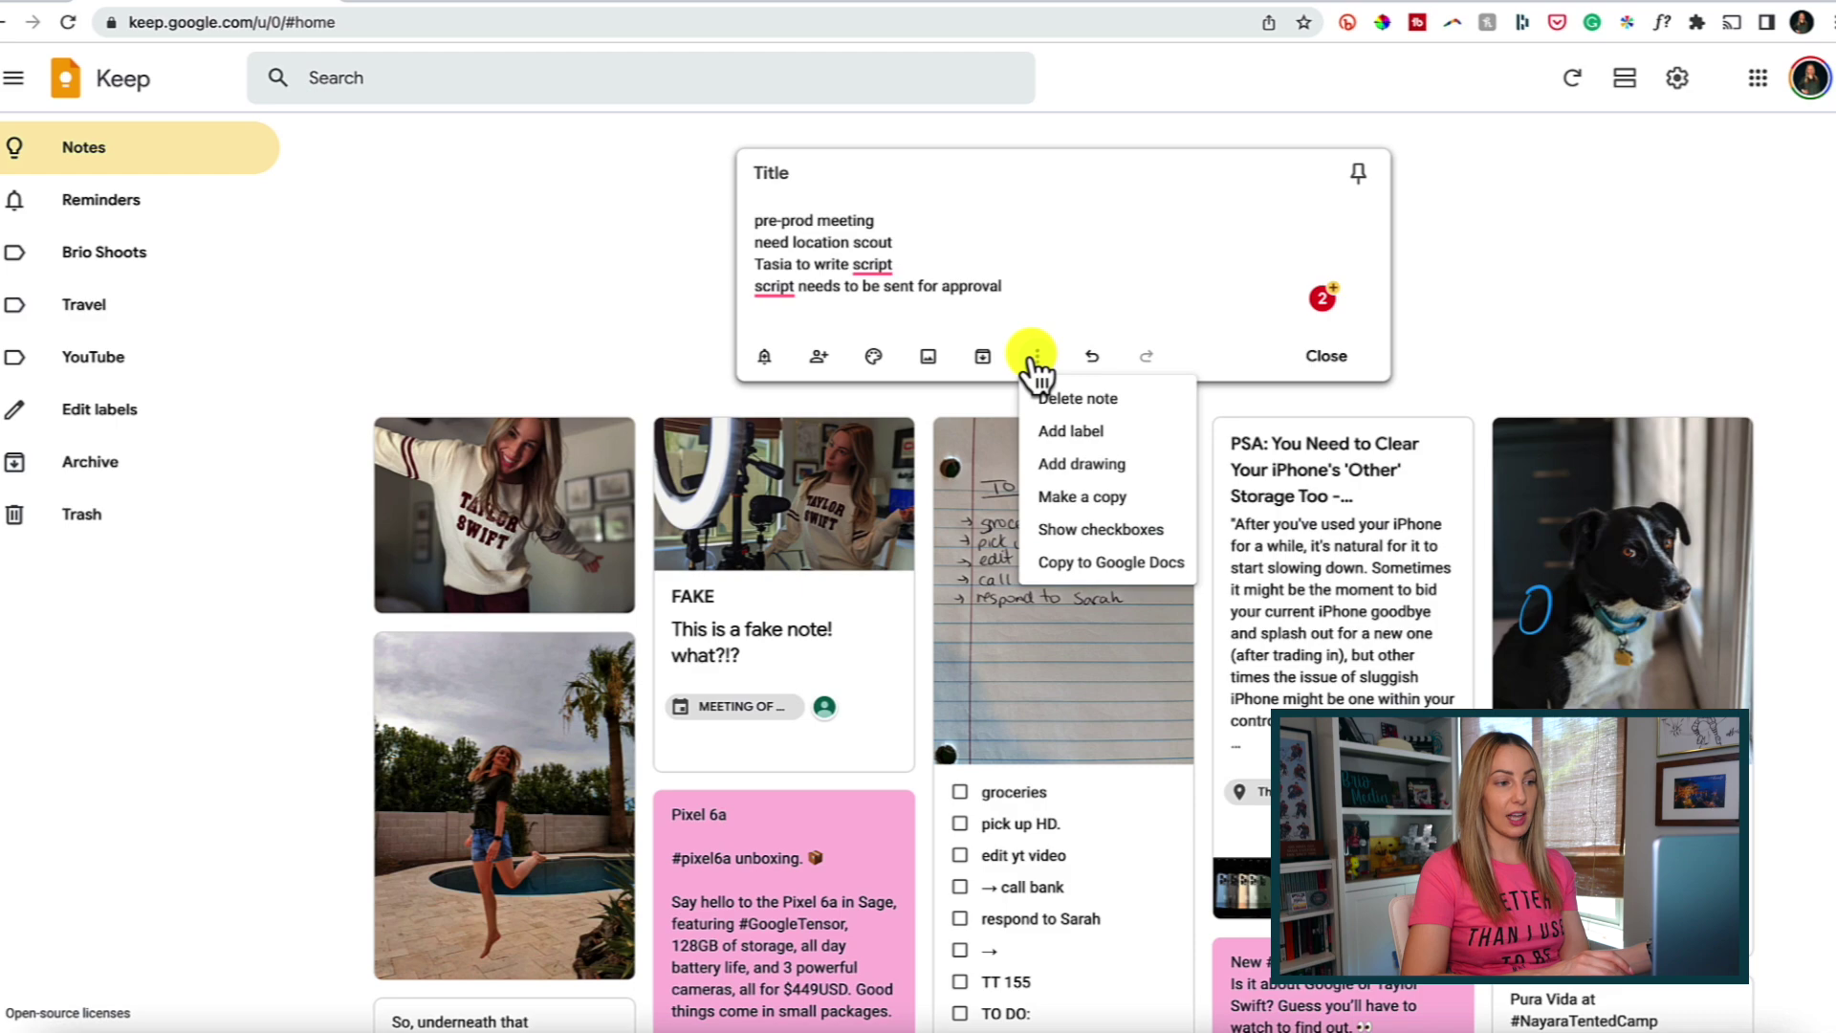
click(1117, 532)
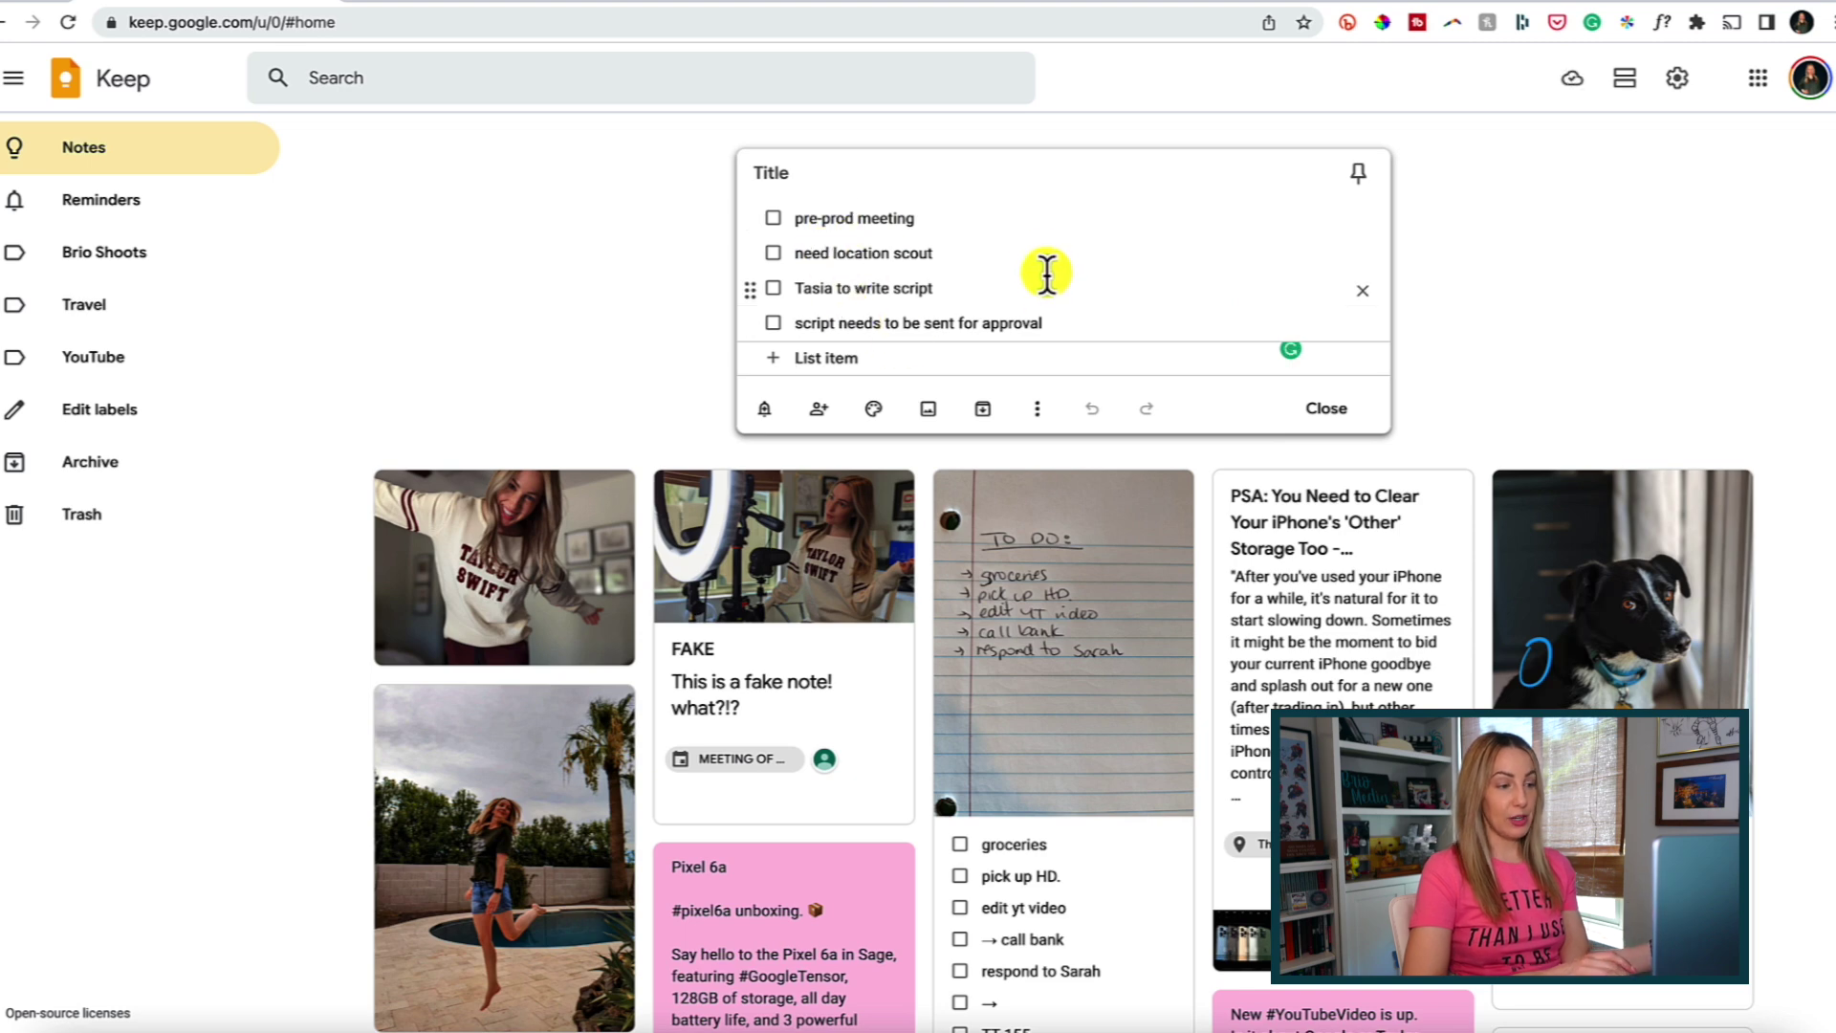
click(772, 218)
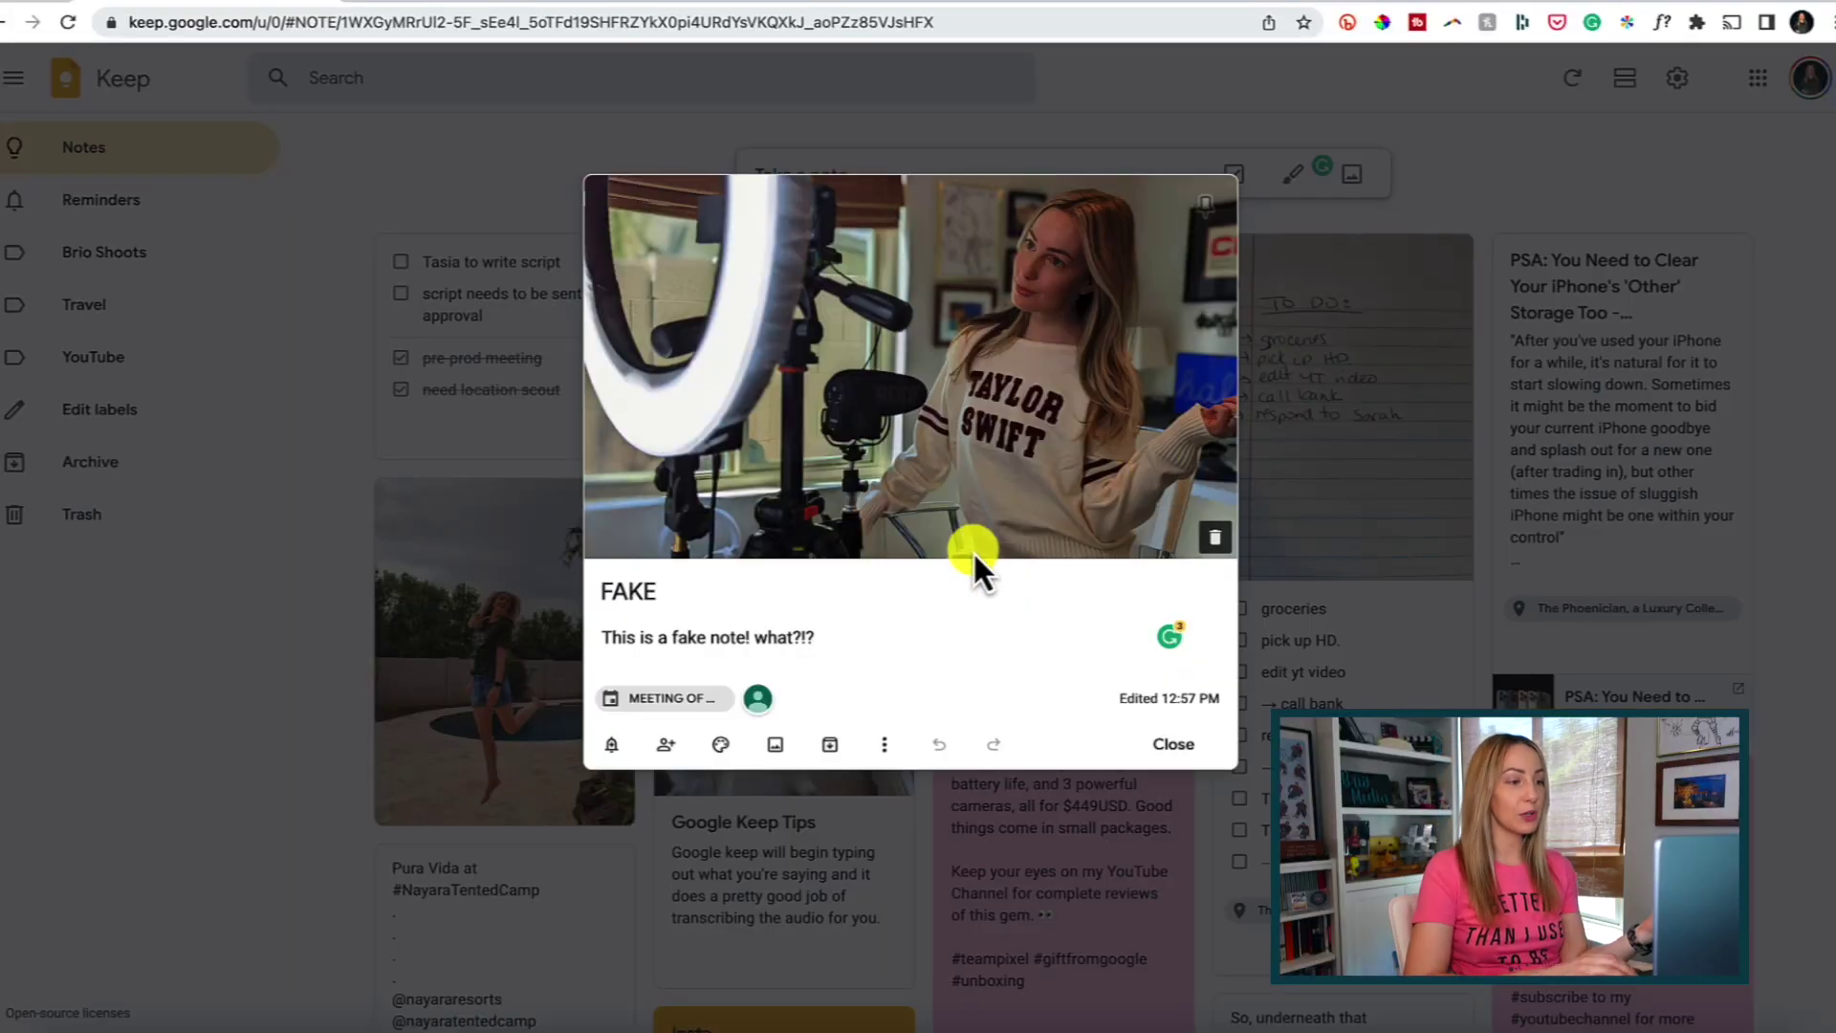
Set a reminder on the FAKE note for Aug 25, 2022 at Morning, 8:00 AM.
click(614, 746)
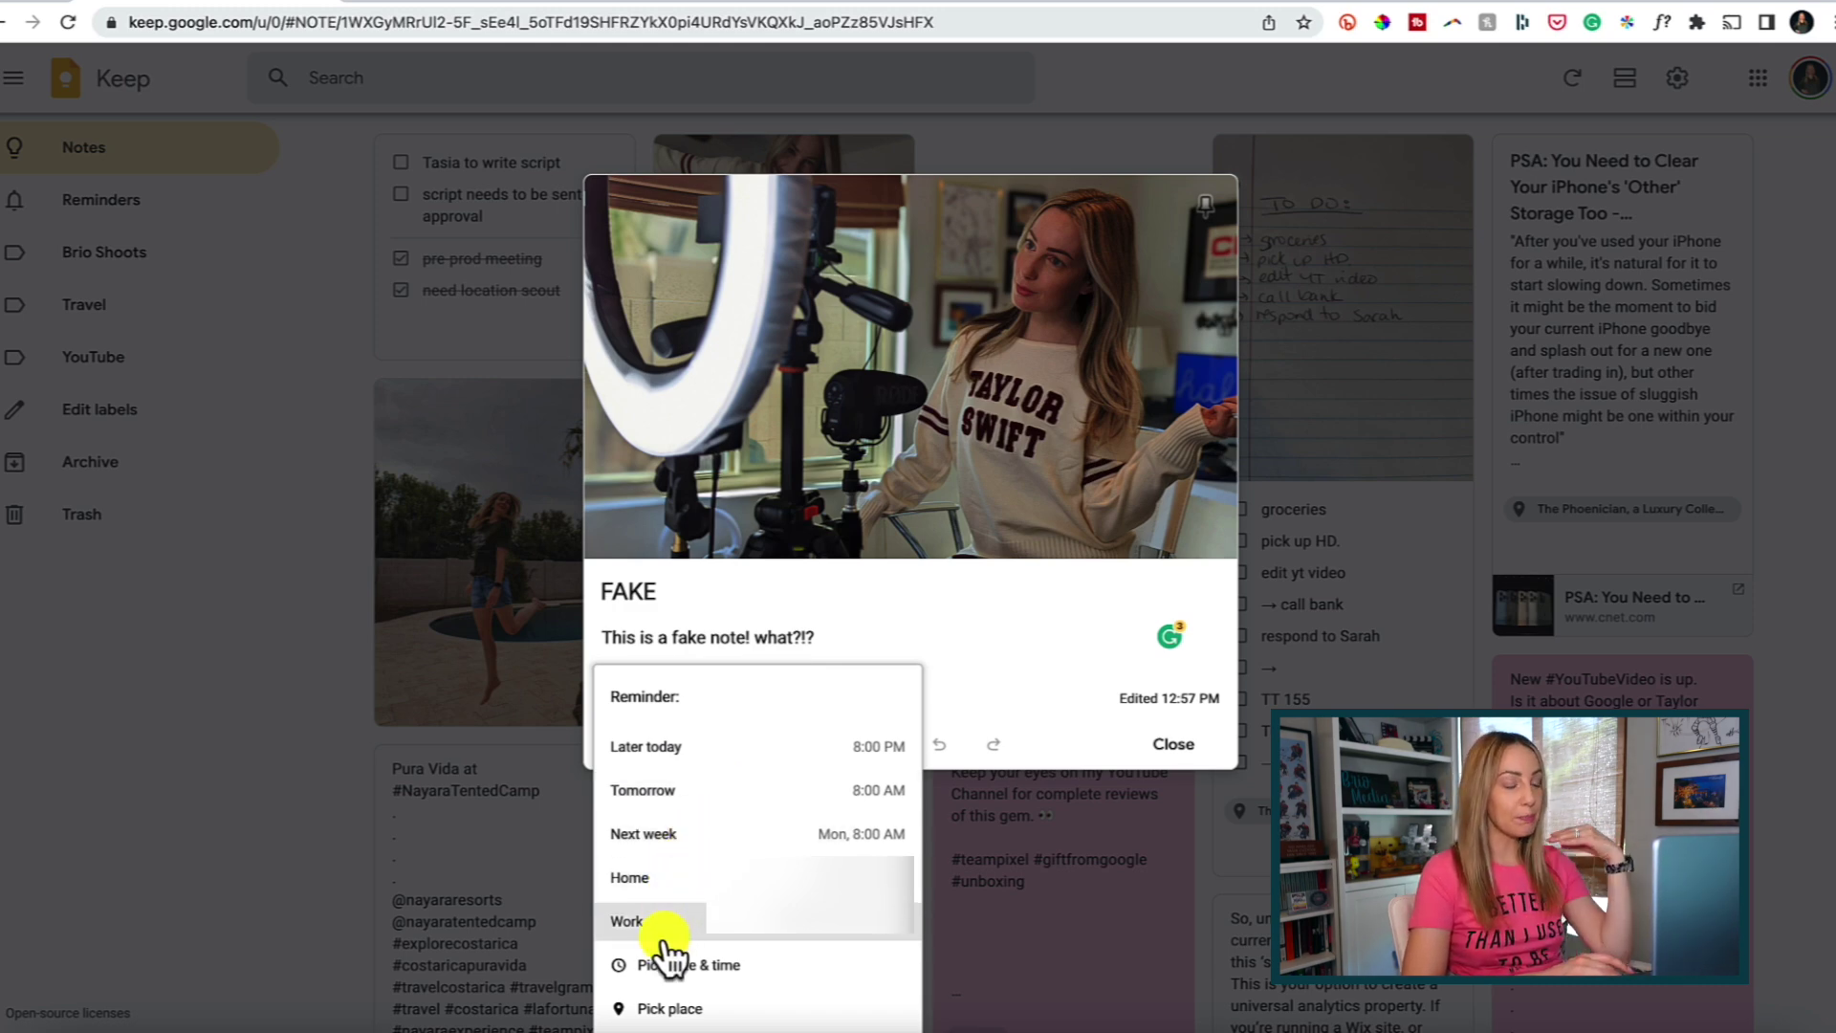
click(727, 965)
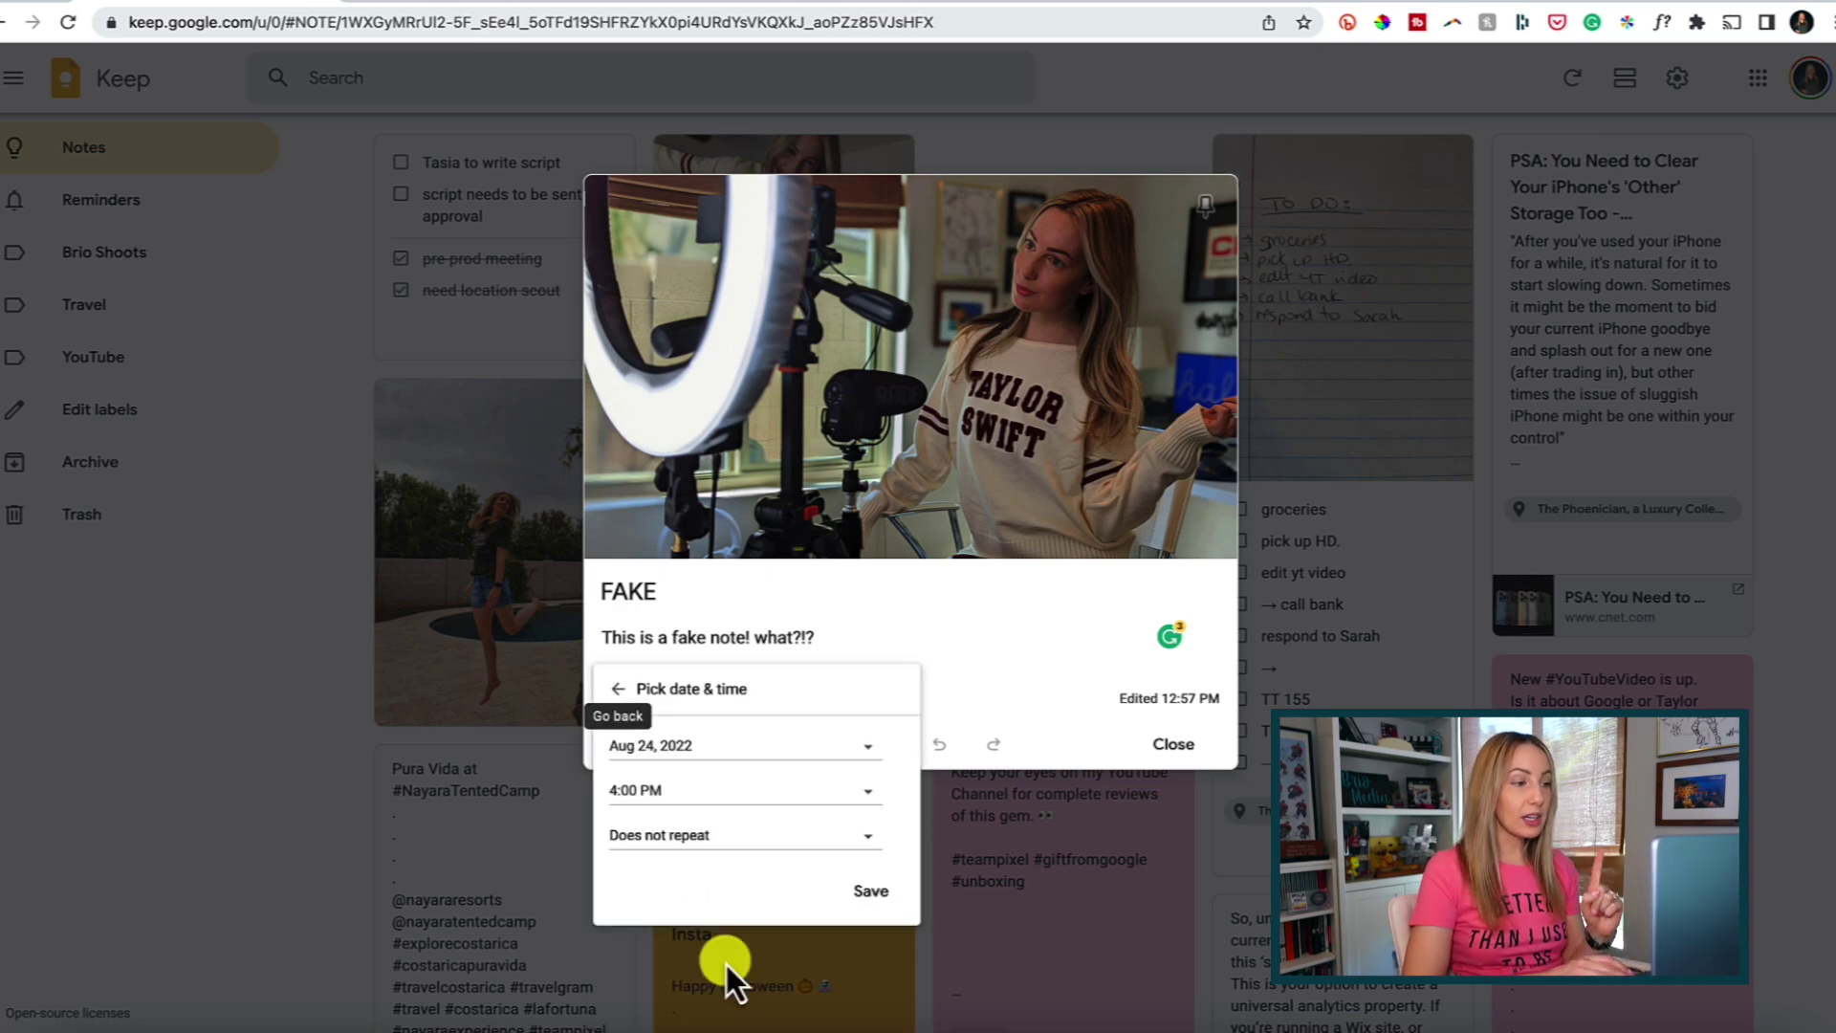
click(866, 750)
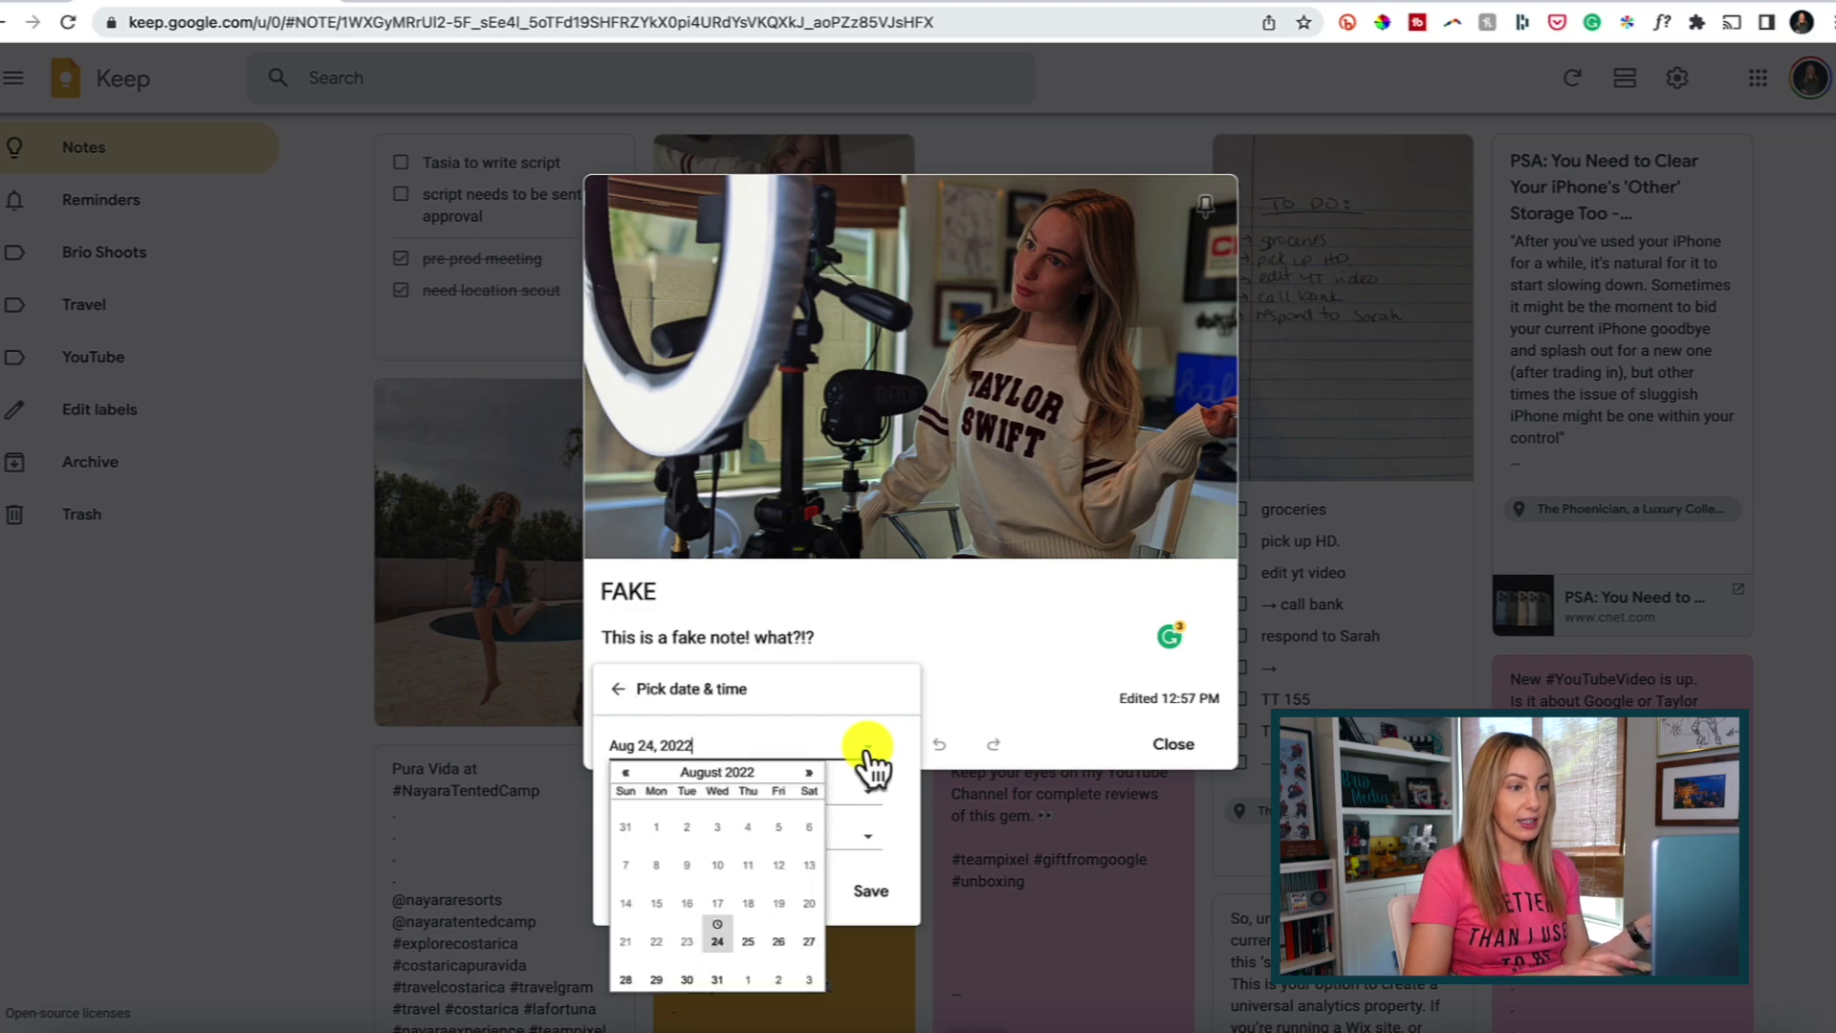
click(777, 904)
click(847, 794)
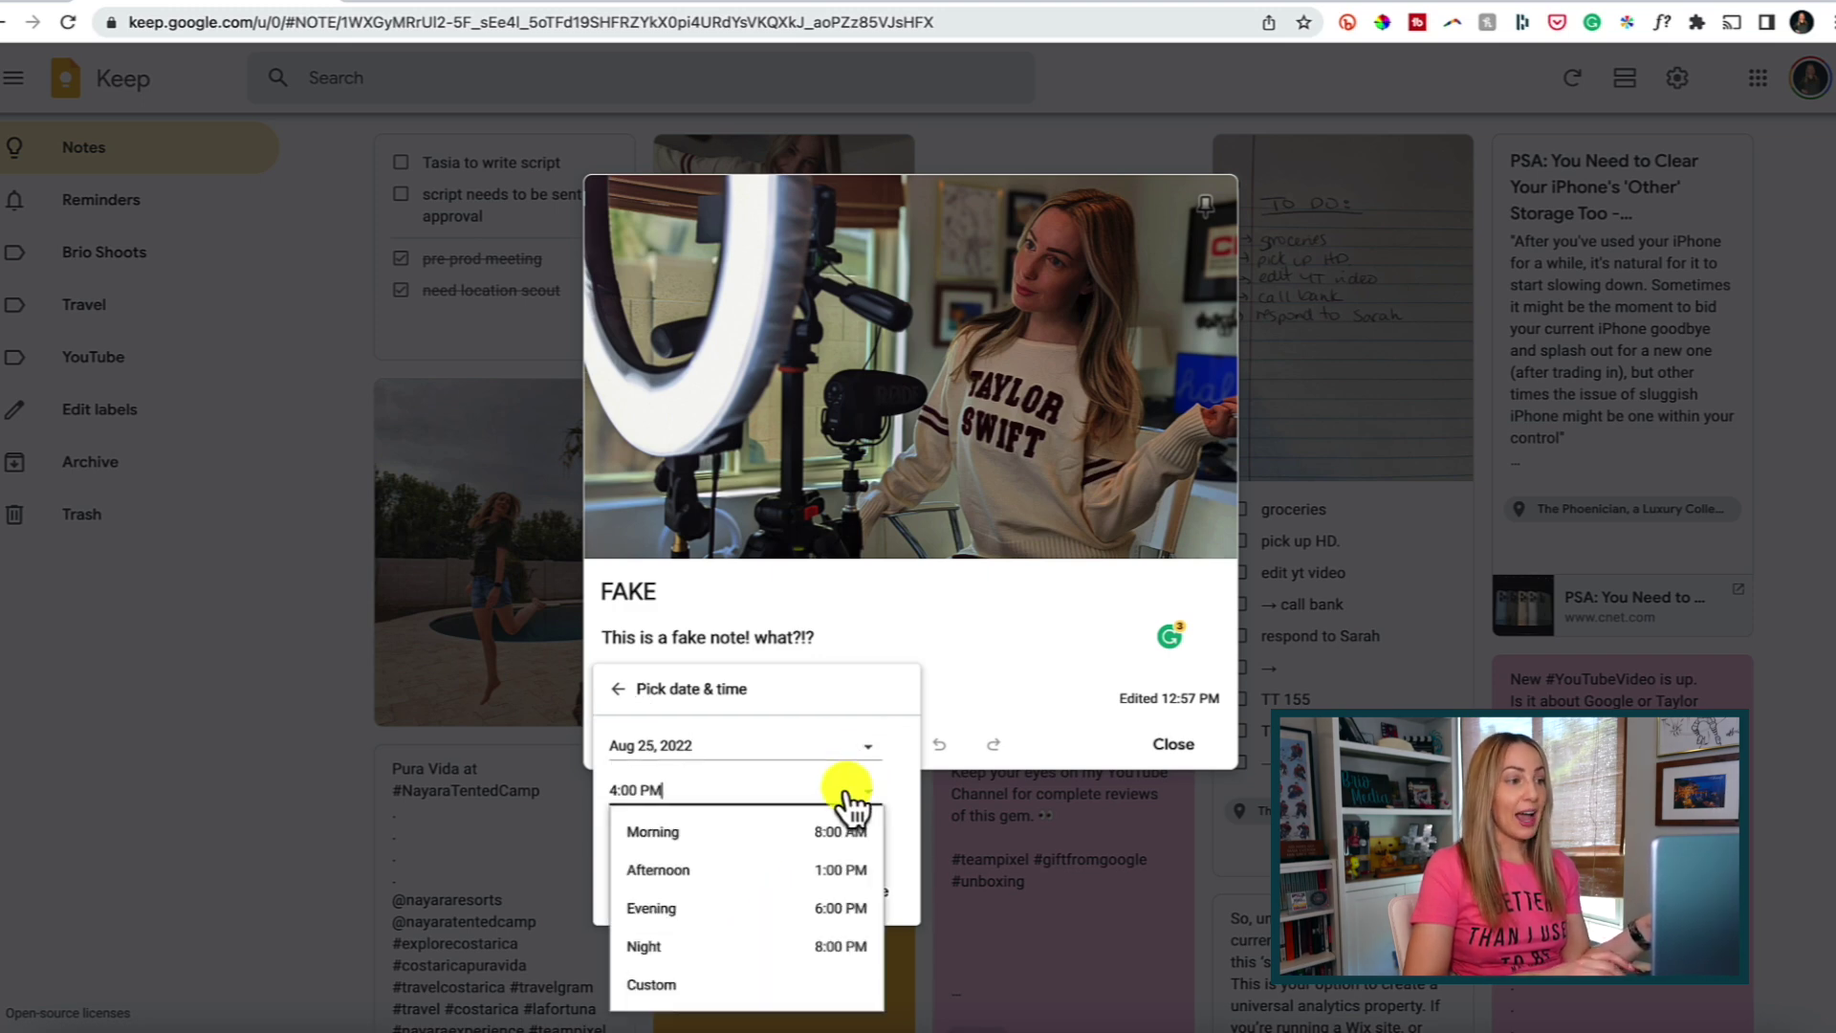
click(839, 834)
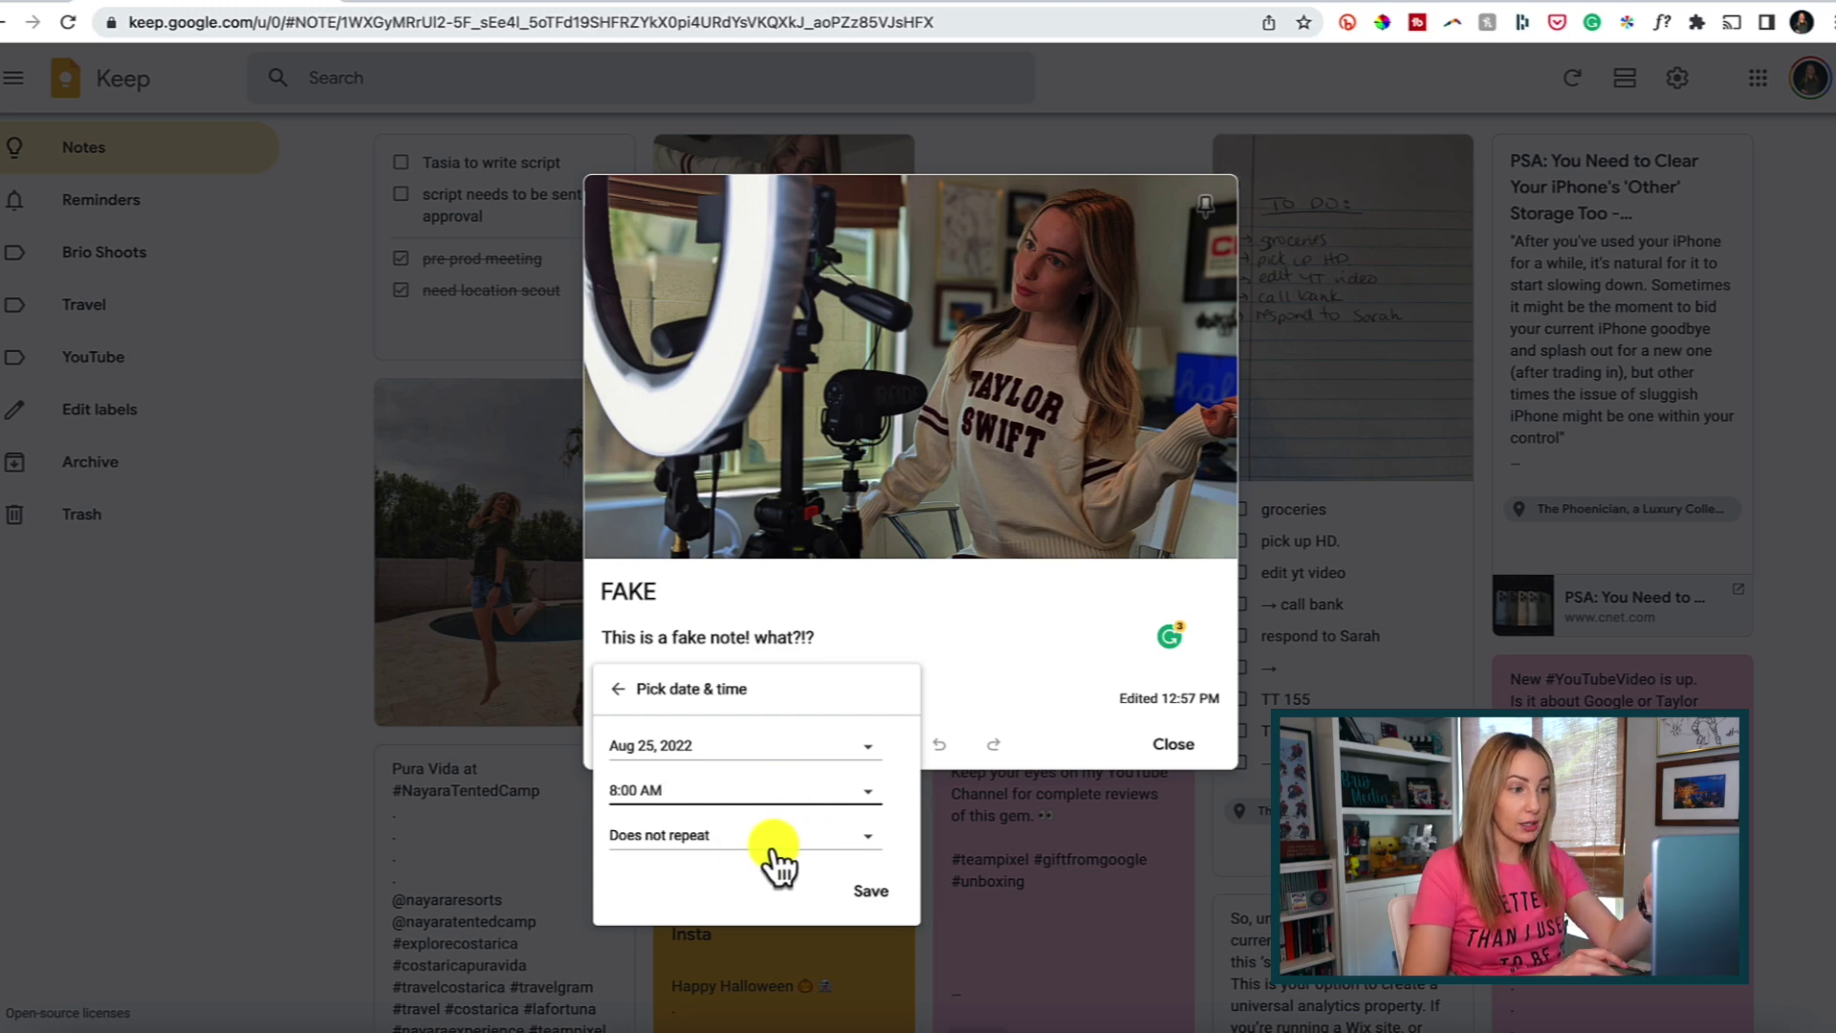
click(869, 898)
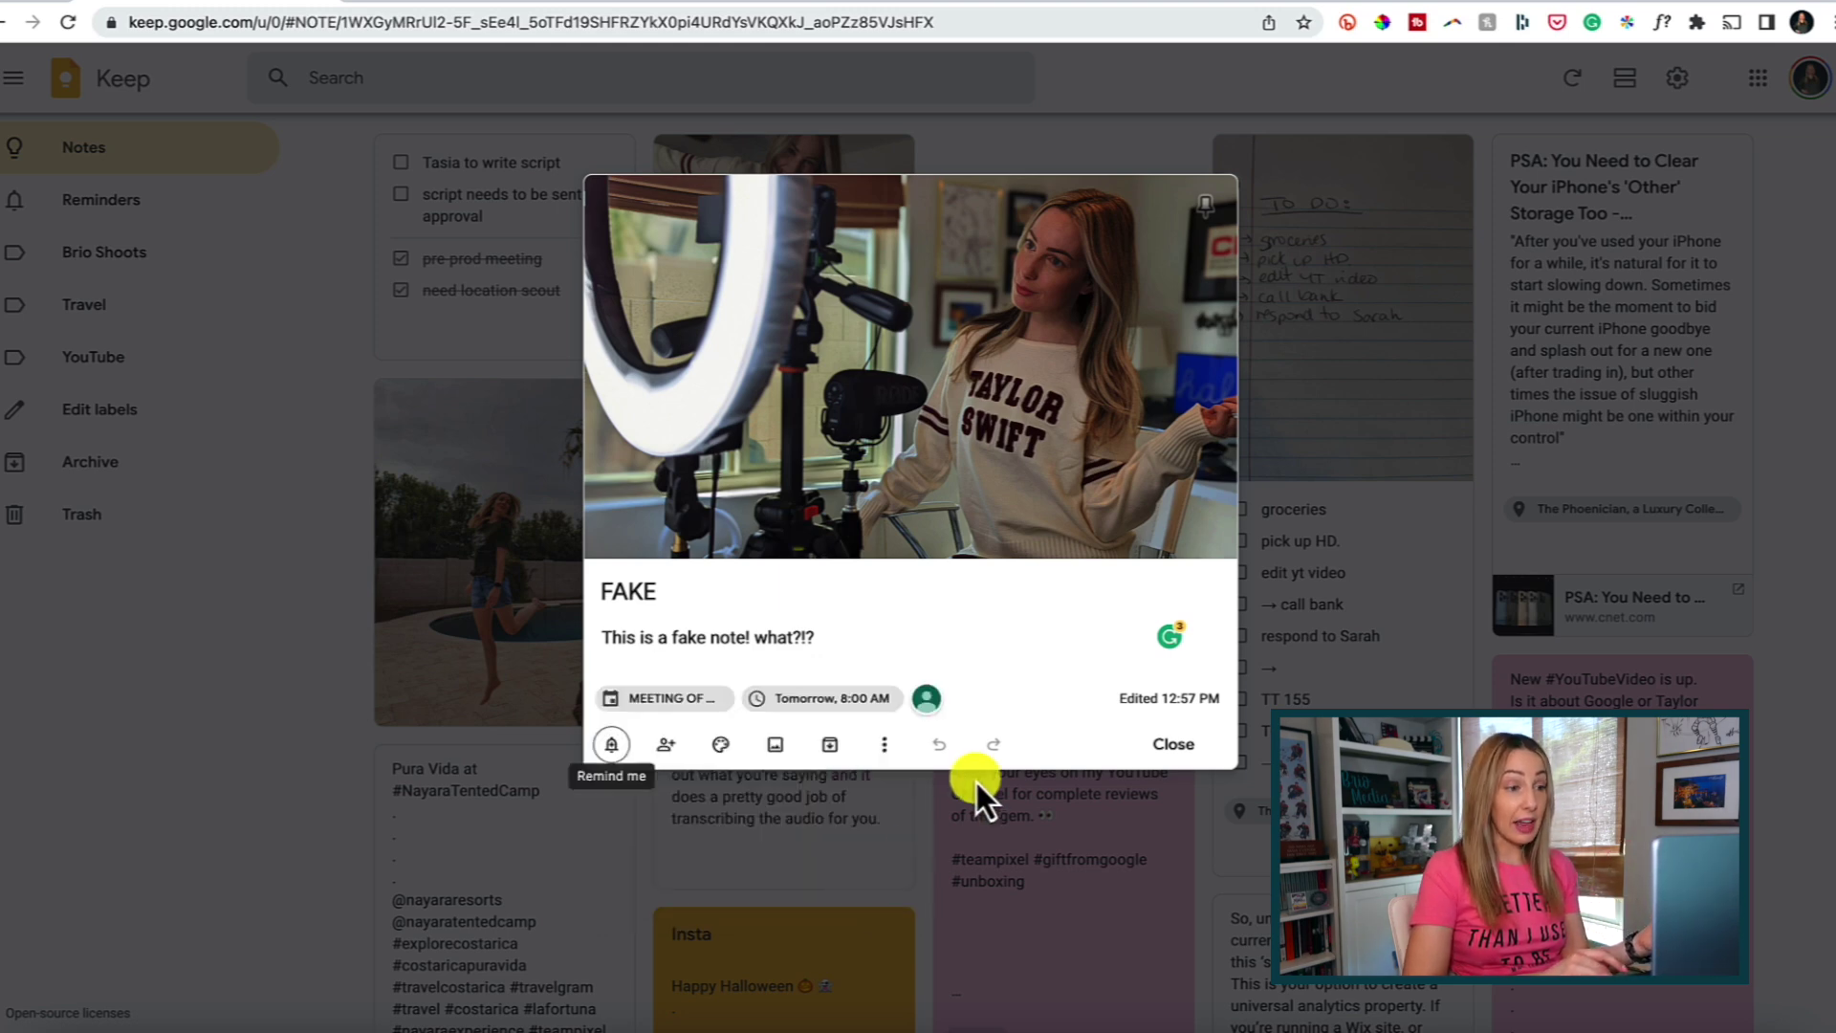
click(1151, 750)
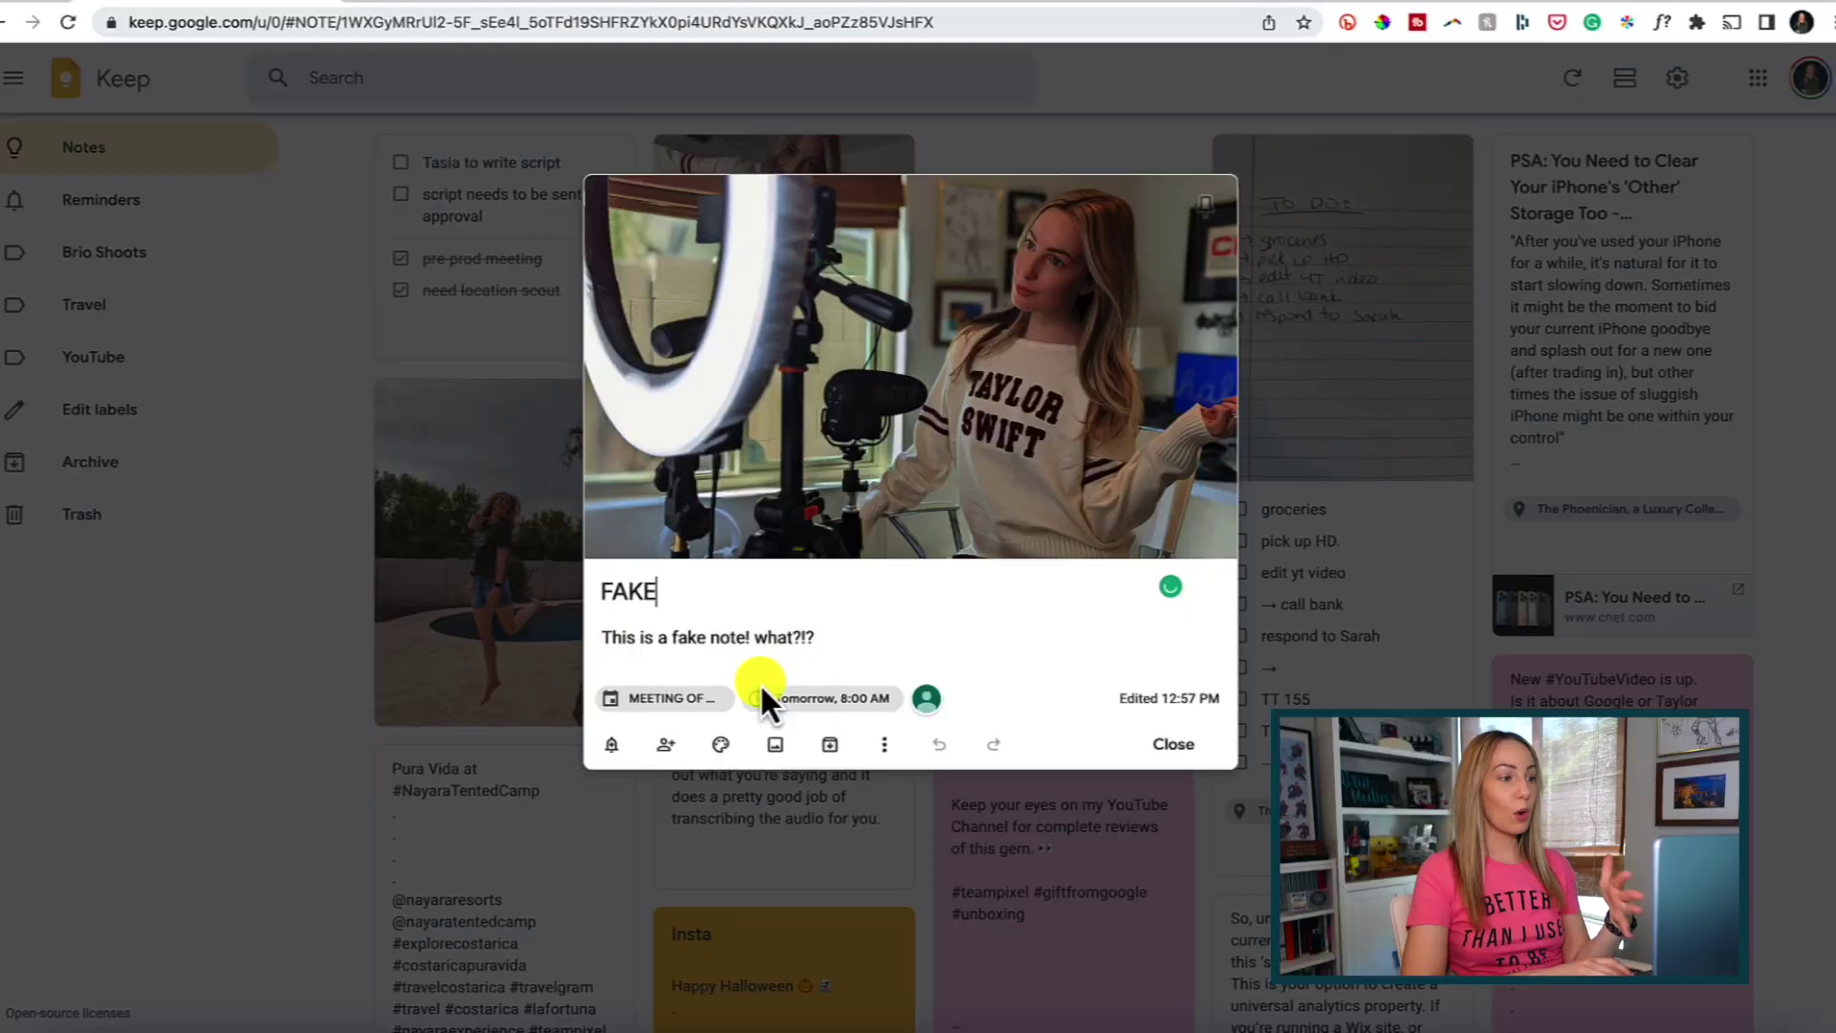
Change the FAKE note's reminder to a place reminder at The Collective Hair Studio.
click(611, 744)
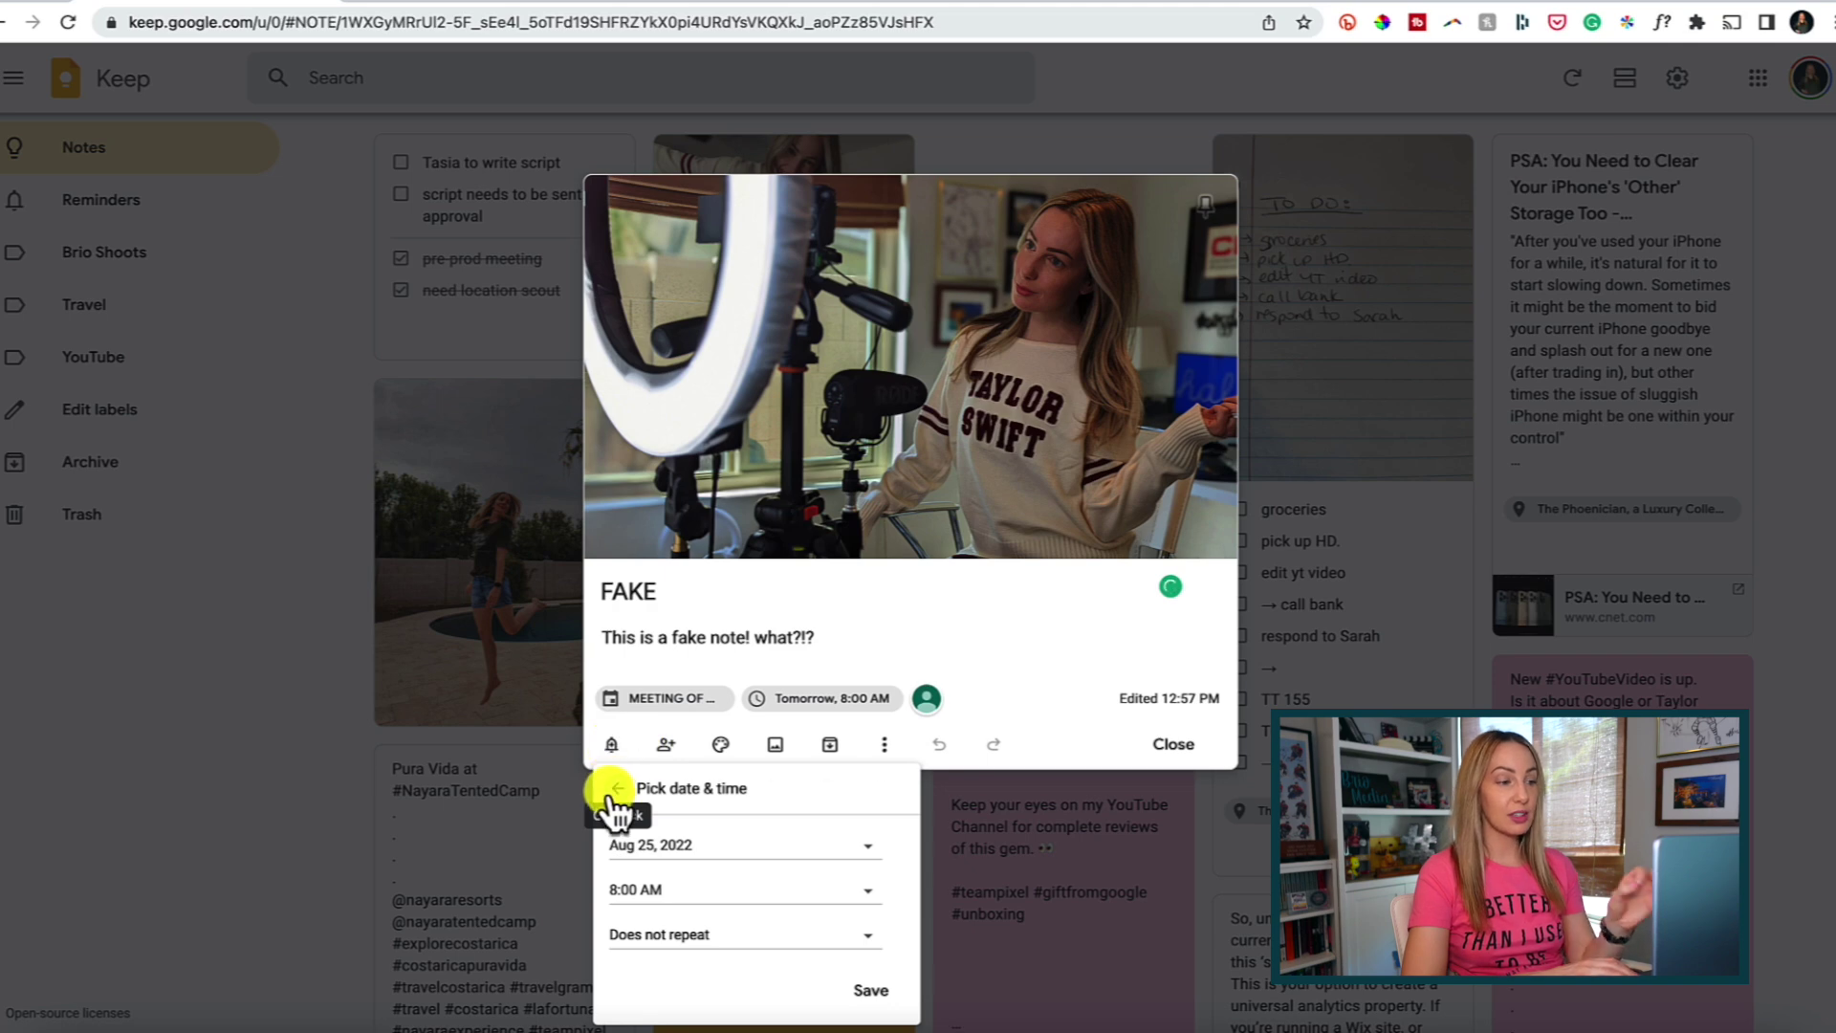
click(617, 779)
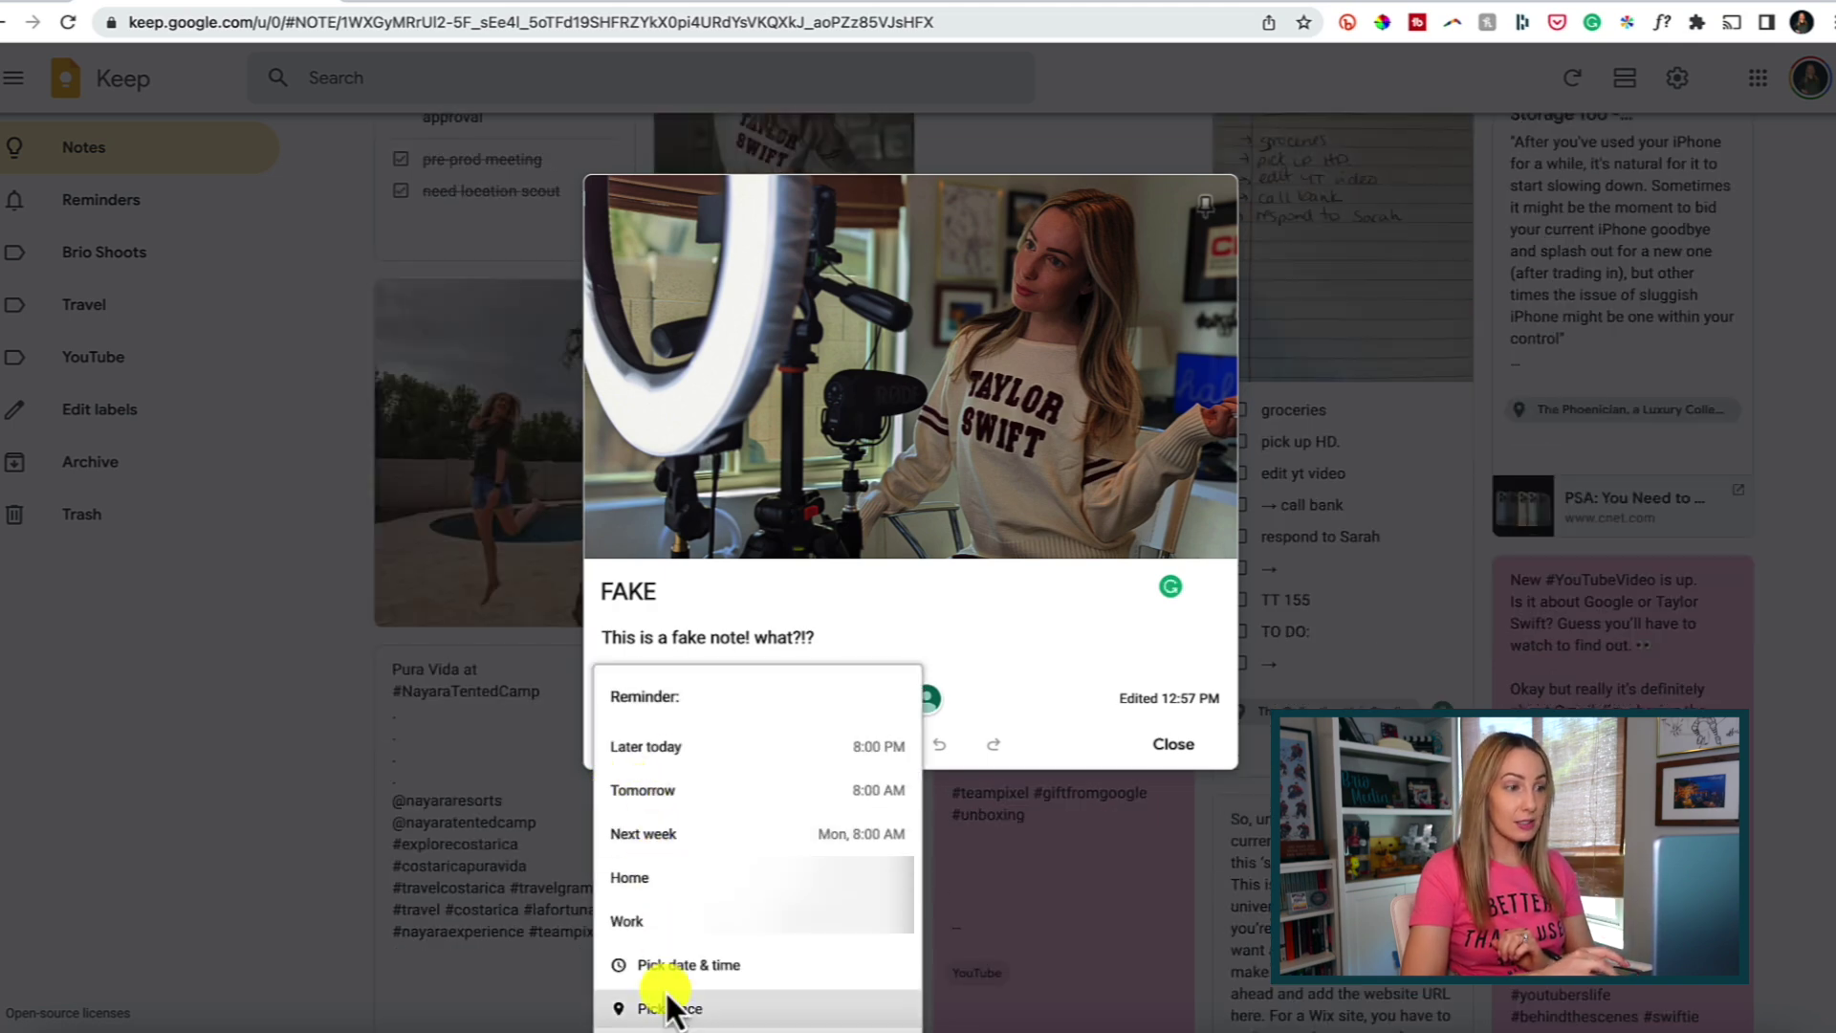
click(735, 1010)
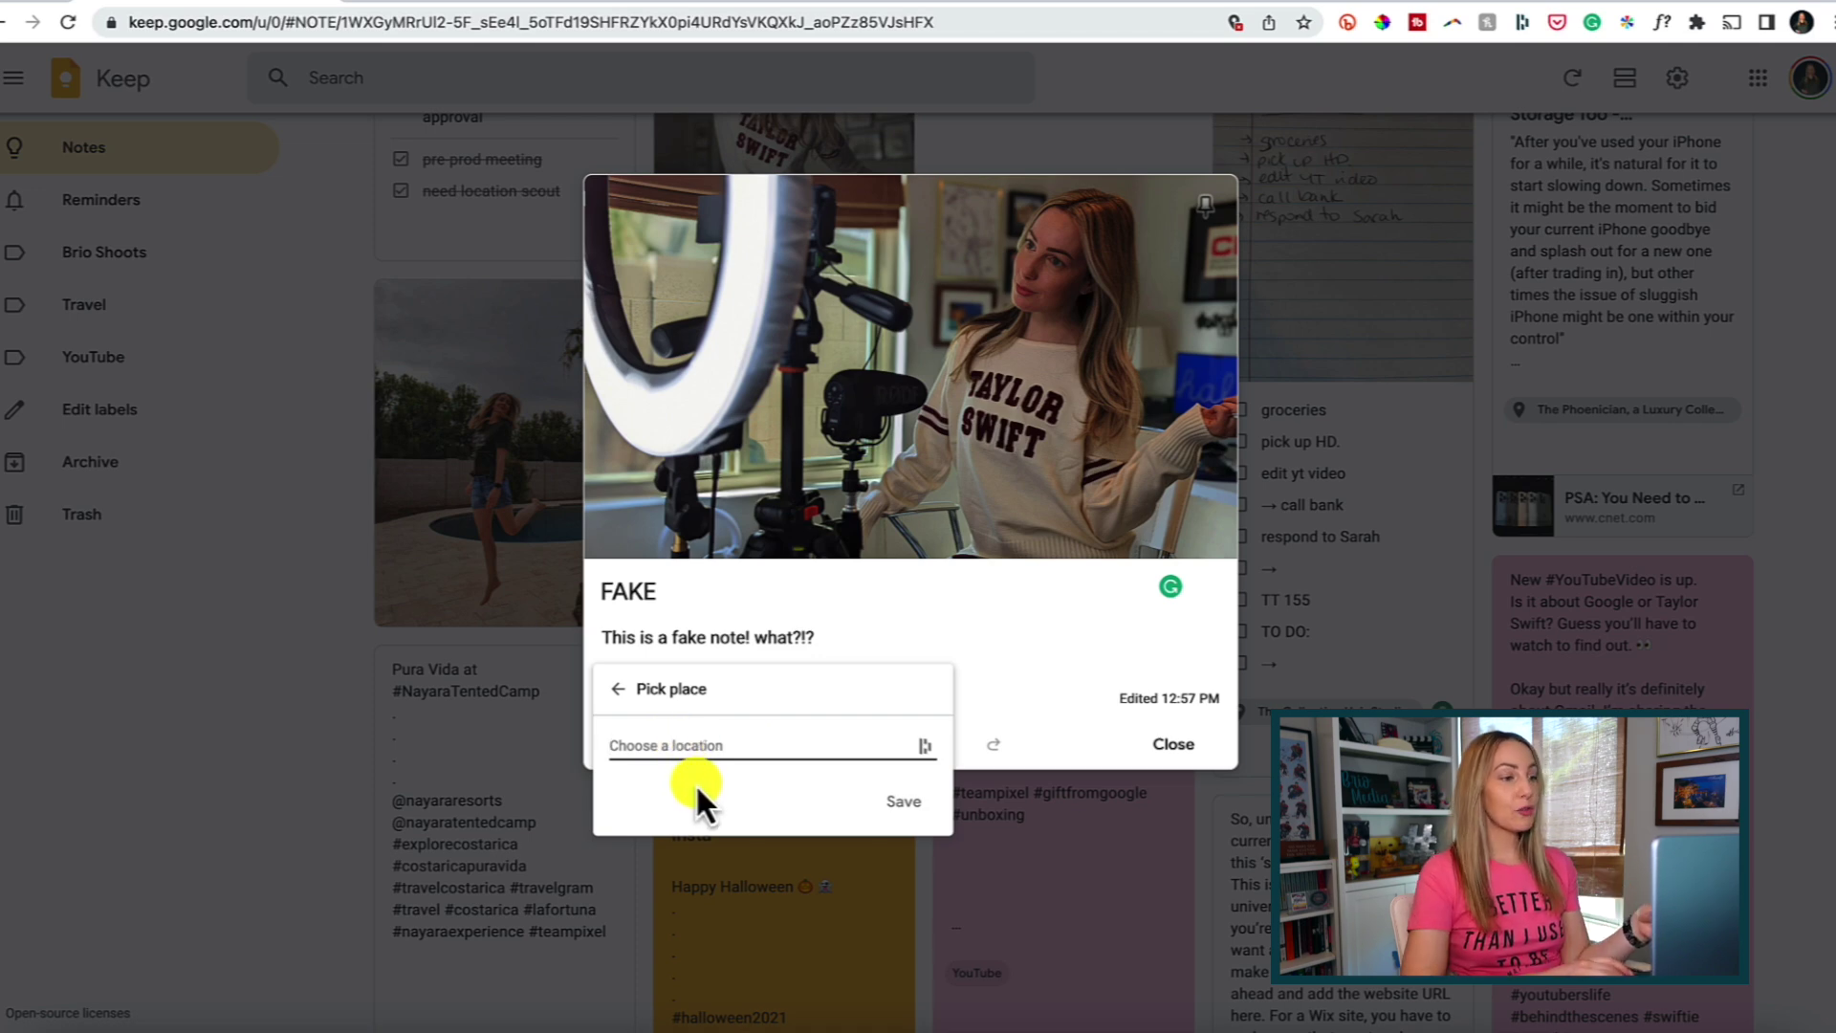
text(the co)
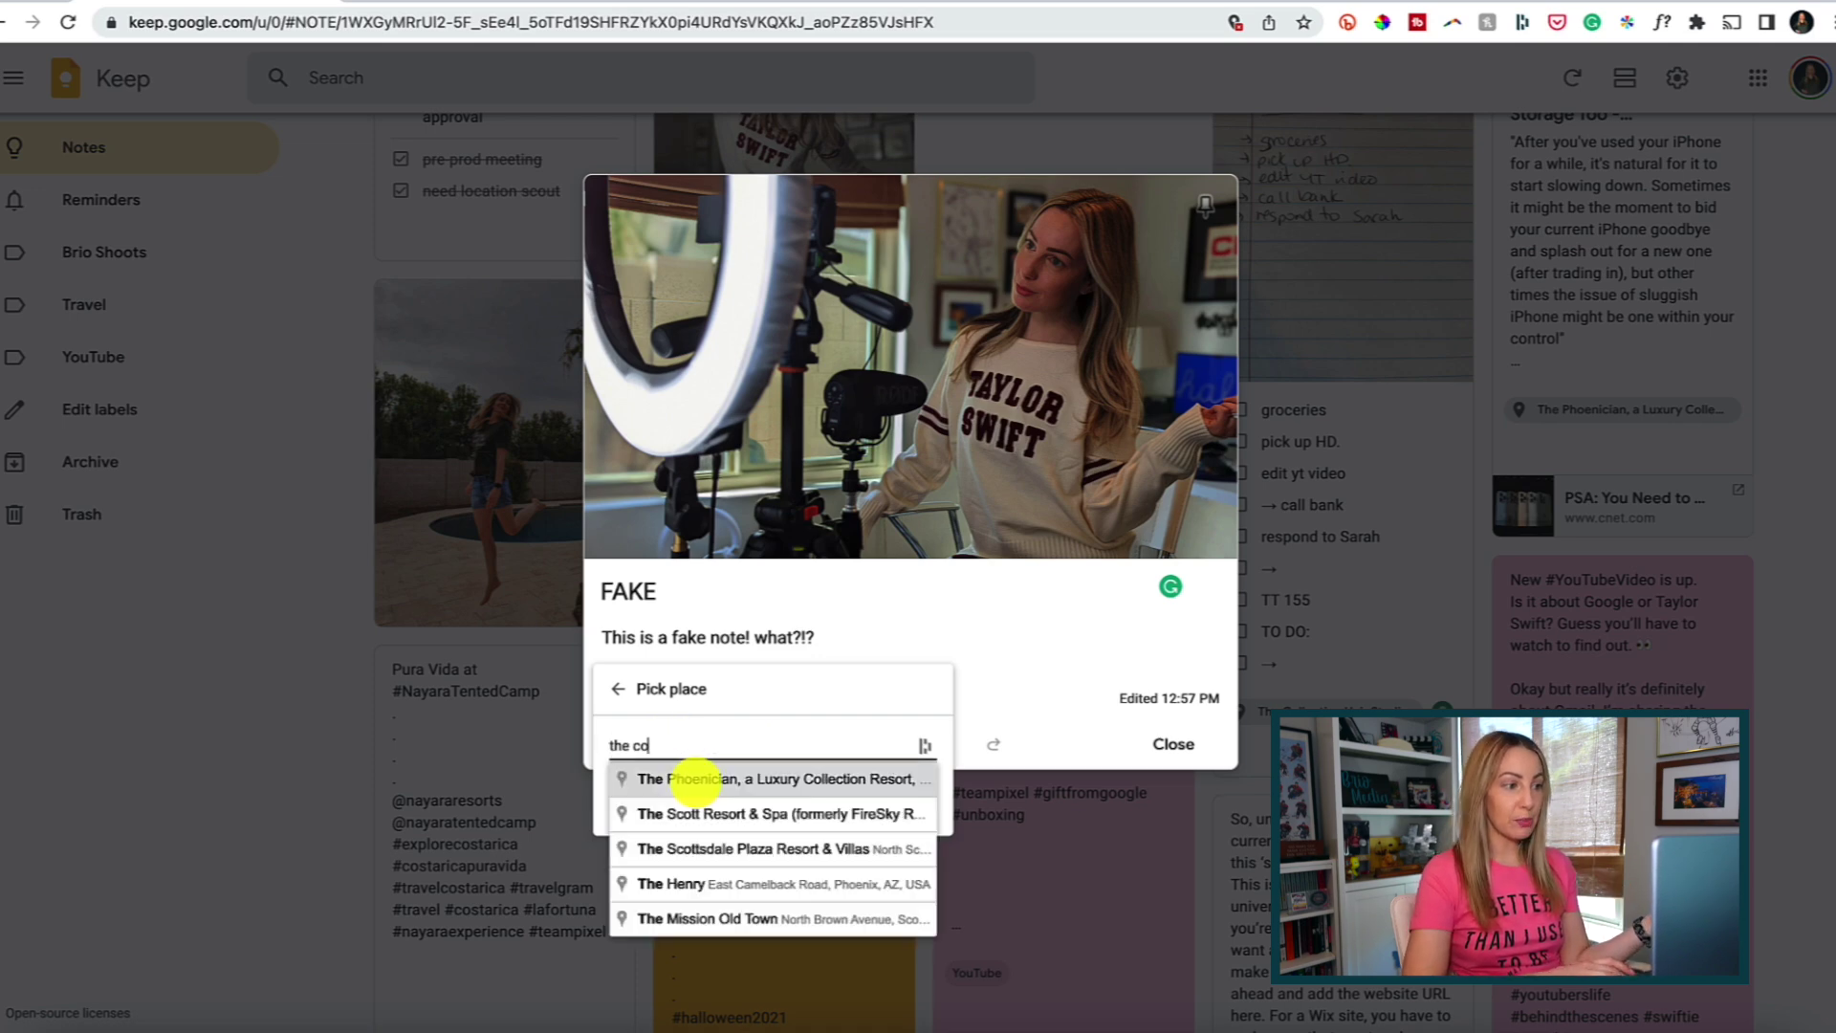
text(llective)
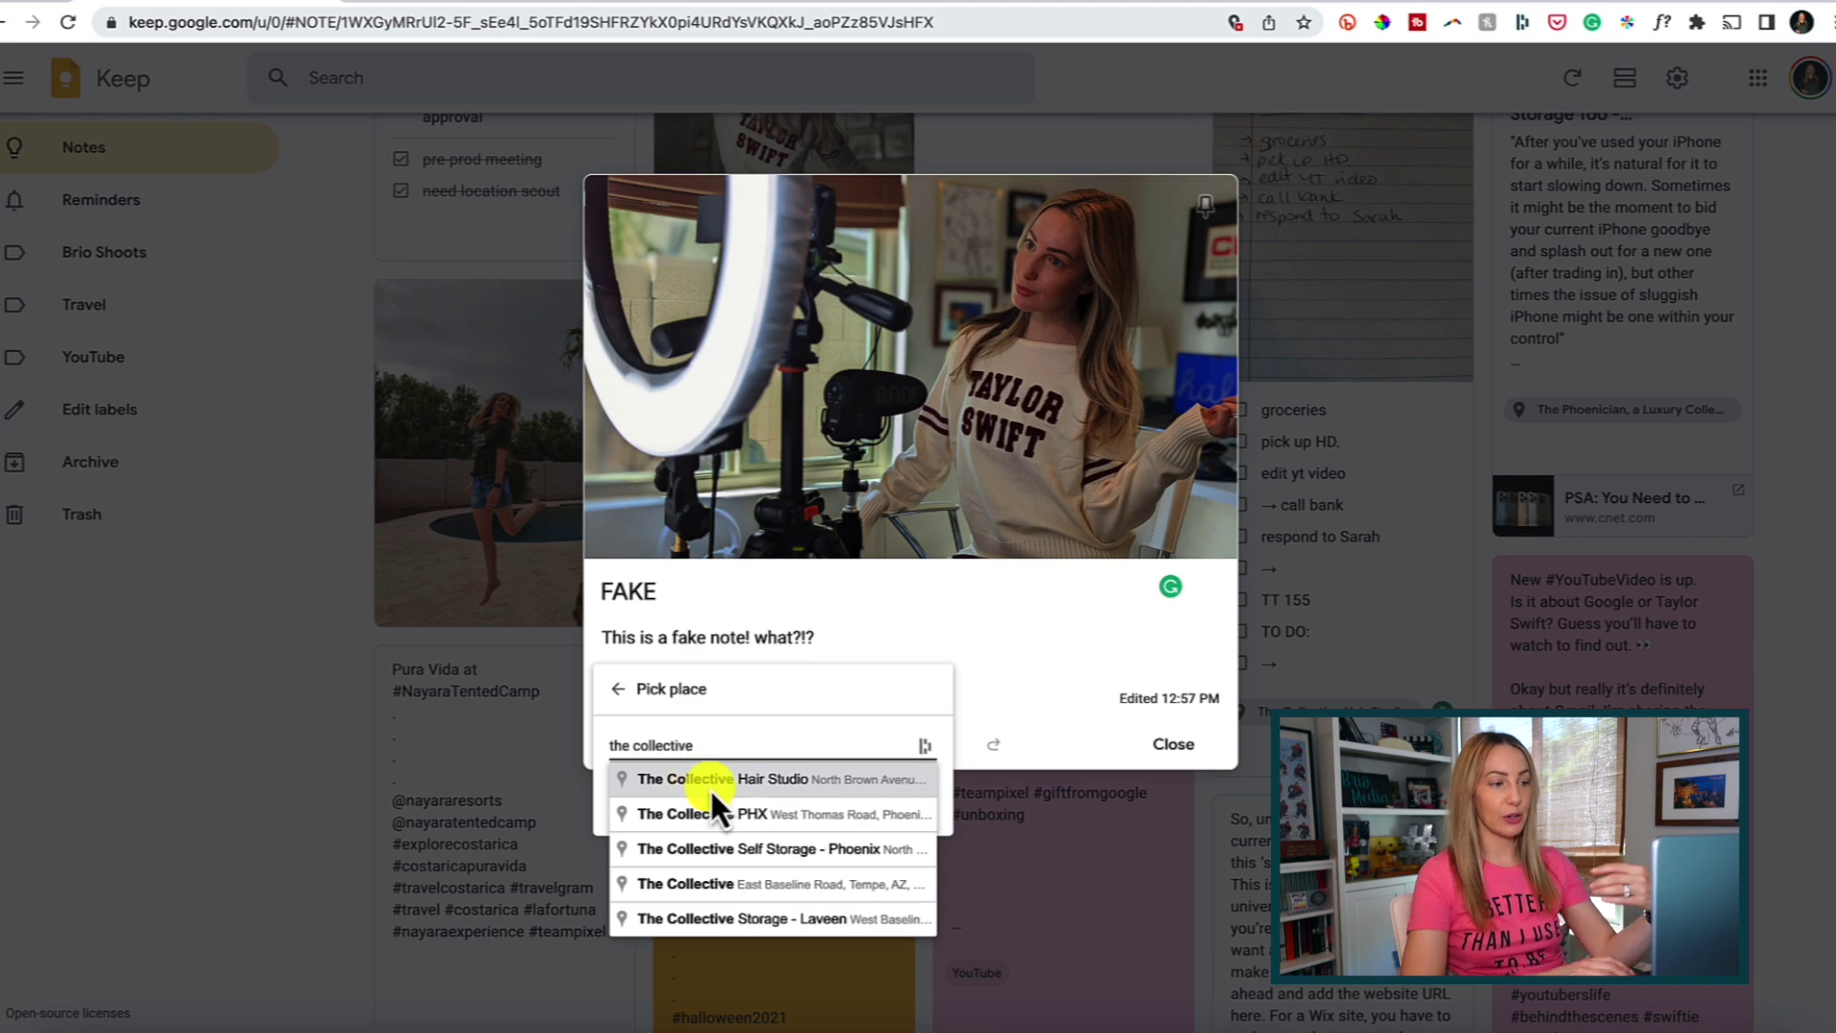
click(775, 778)
click(909, 800)
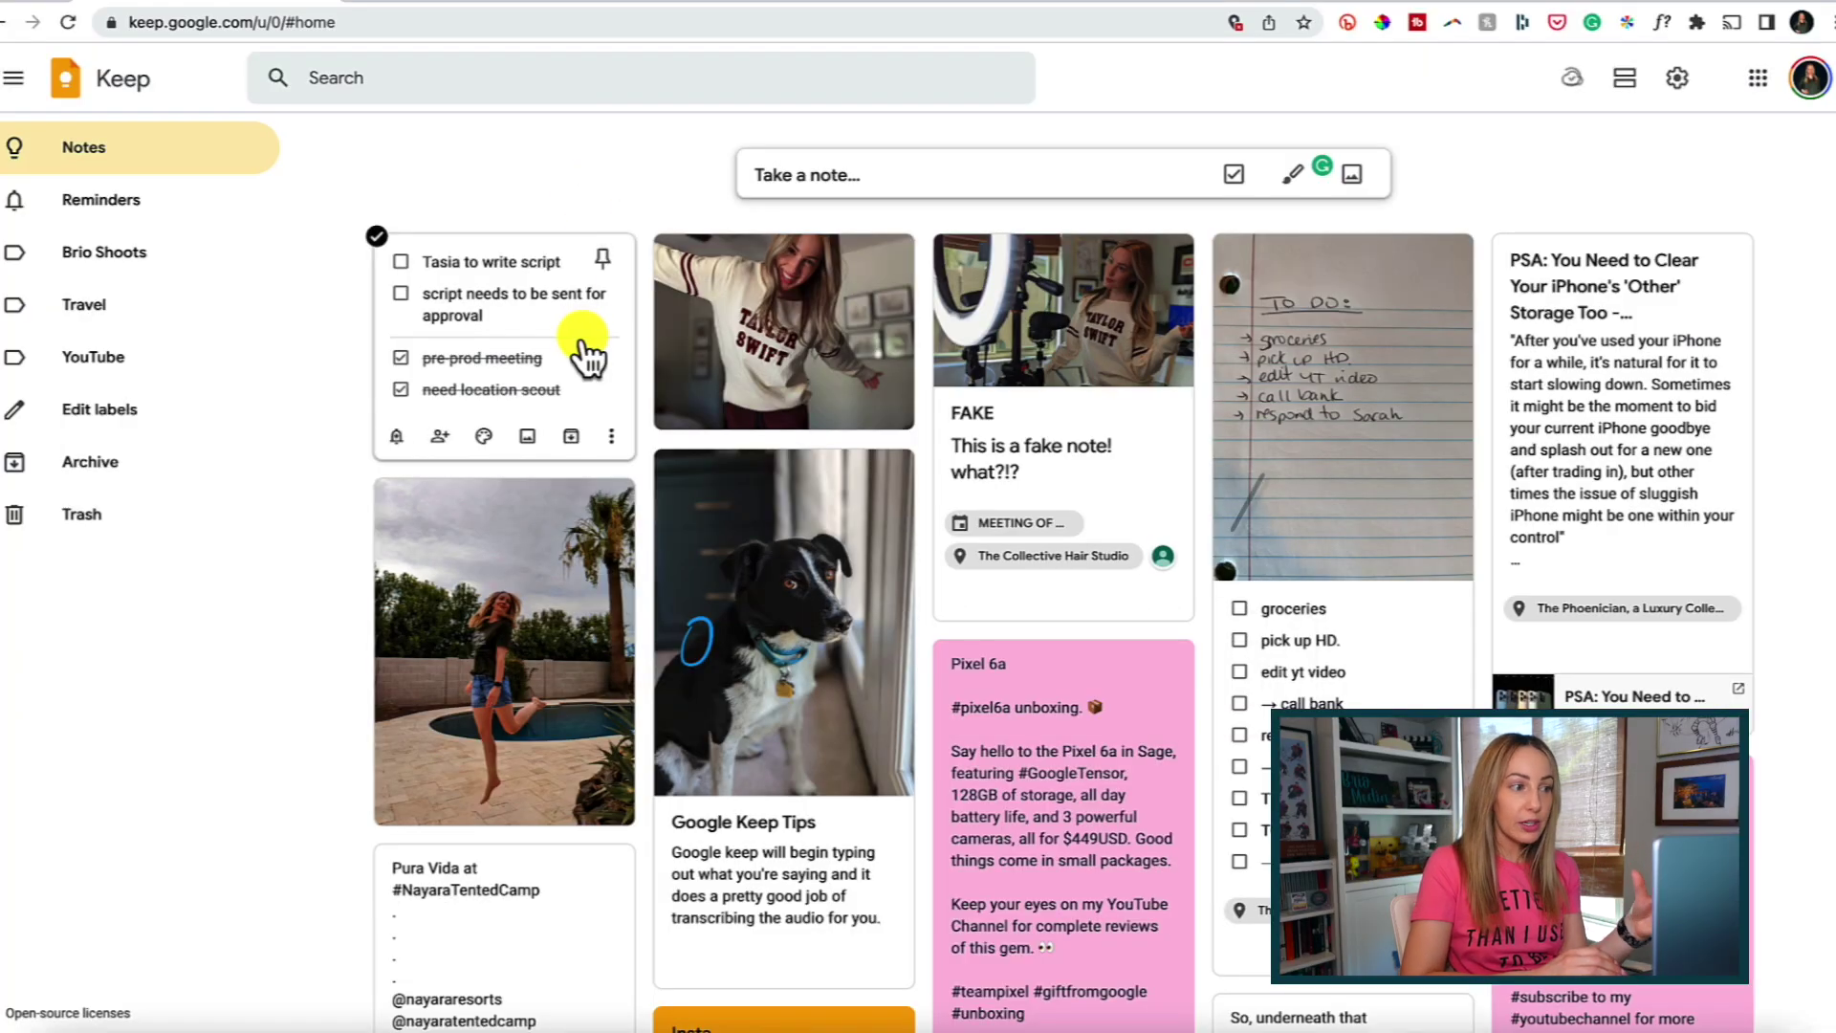
Open the meeting checklist note with the two script tasks for editing.
click(581, 331)
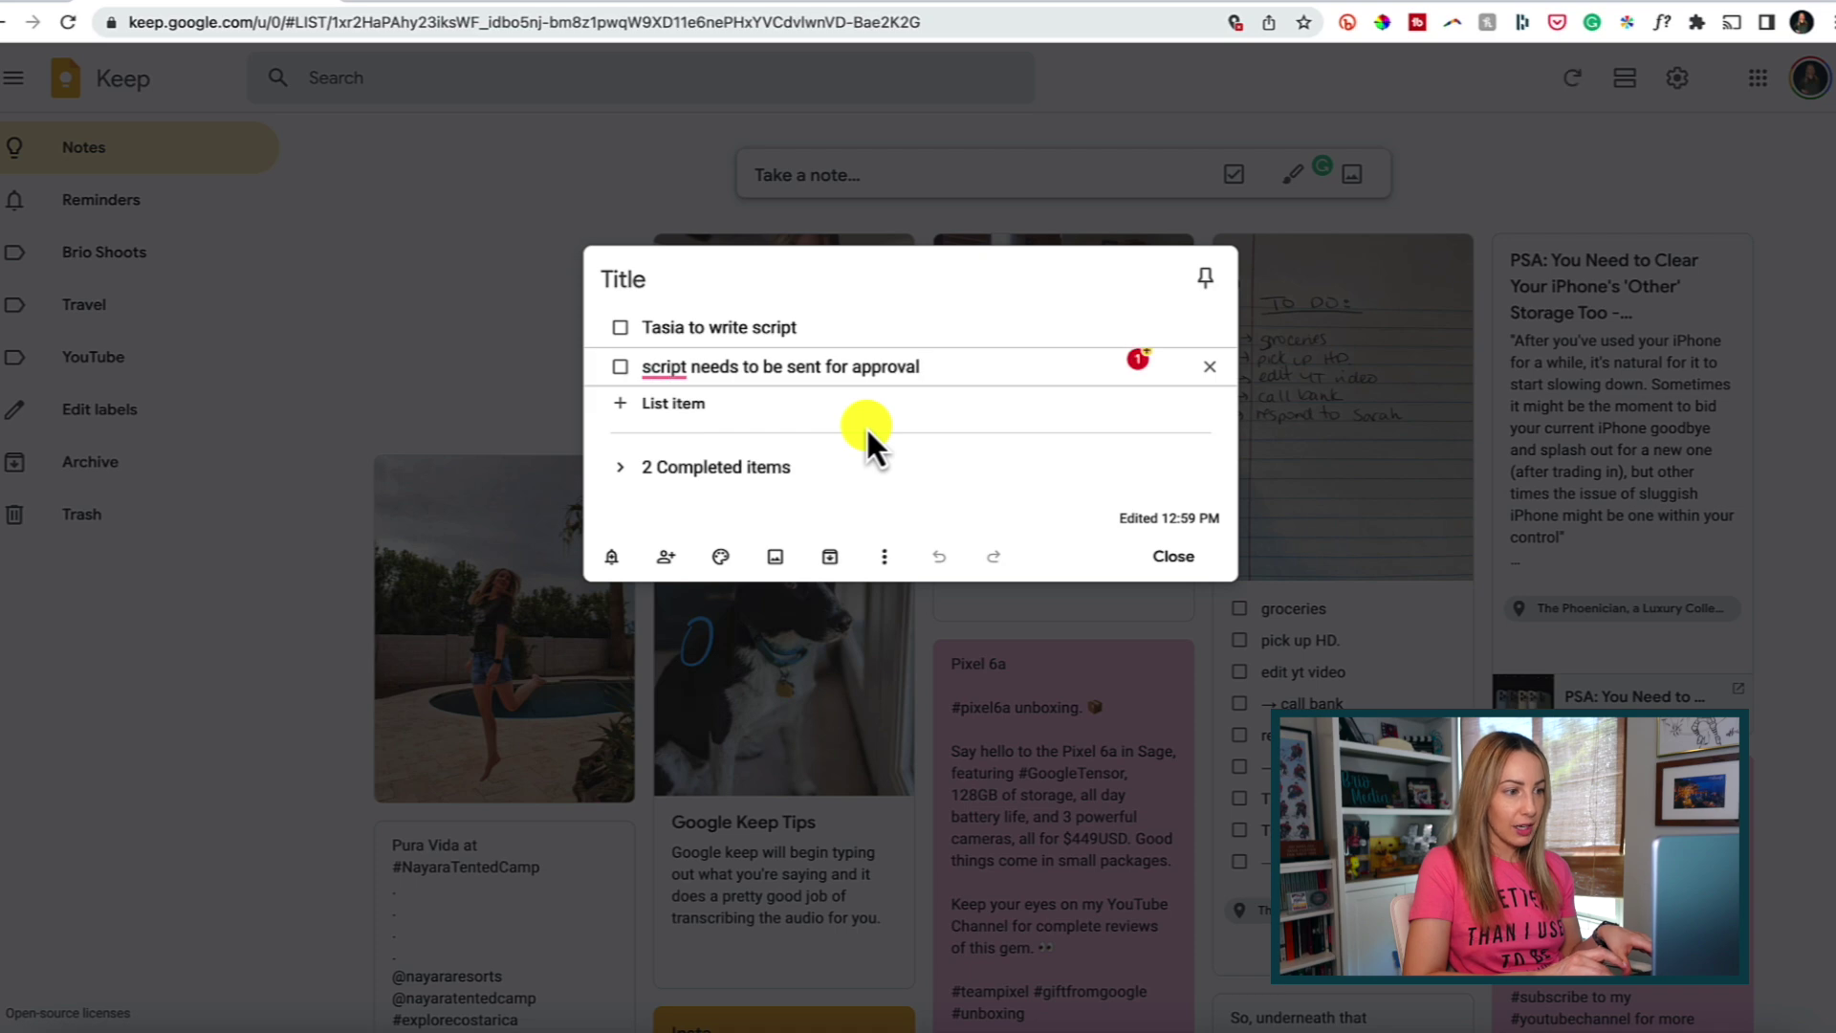
Give the script checklist note a green background, then show the FAKE note's colour choices.
click(722, 560)
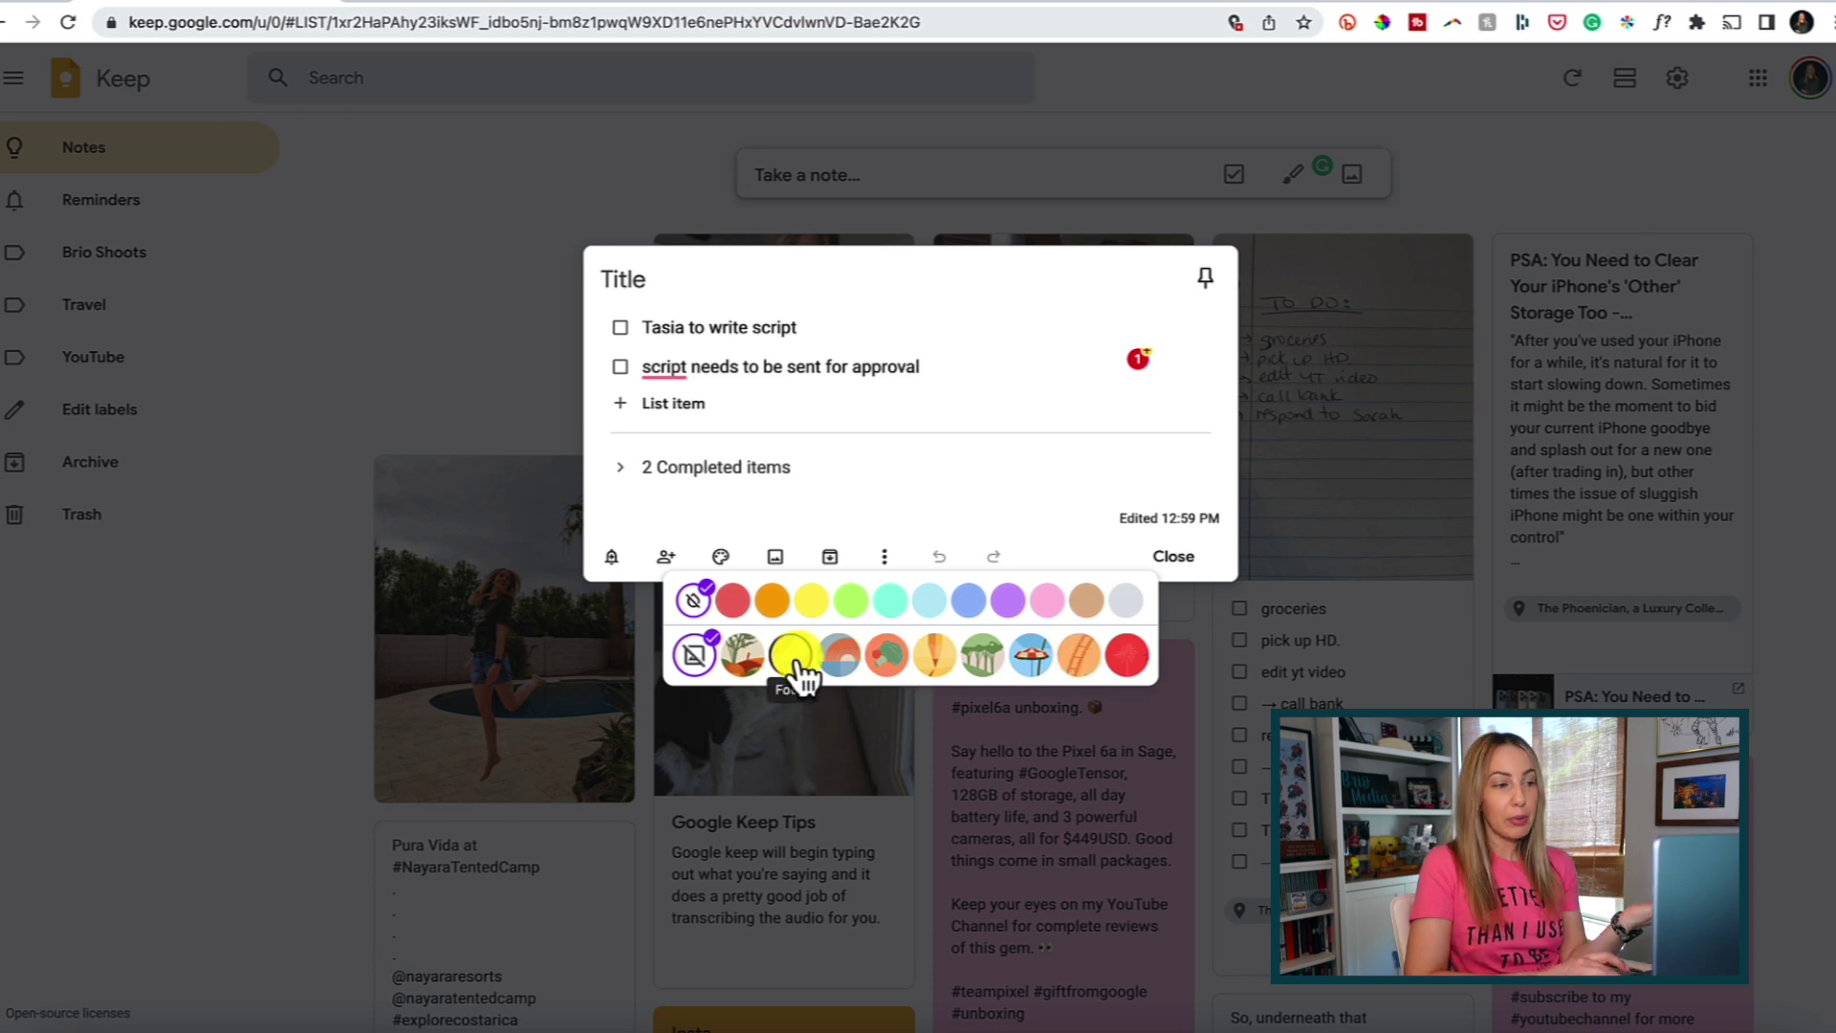
click(851, 602)
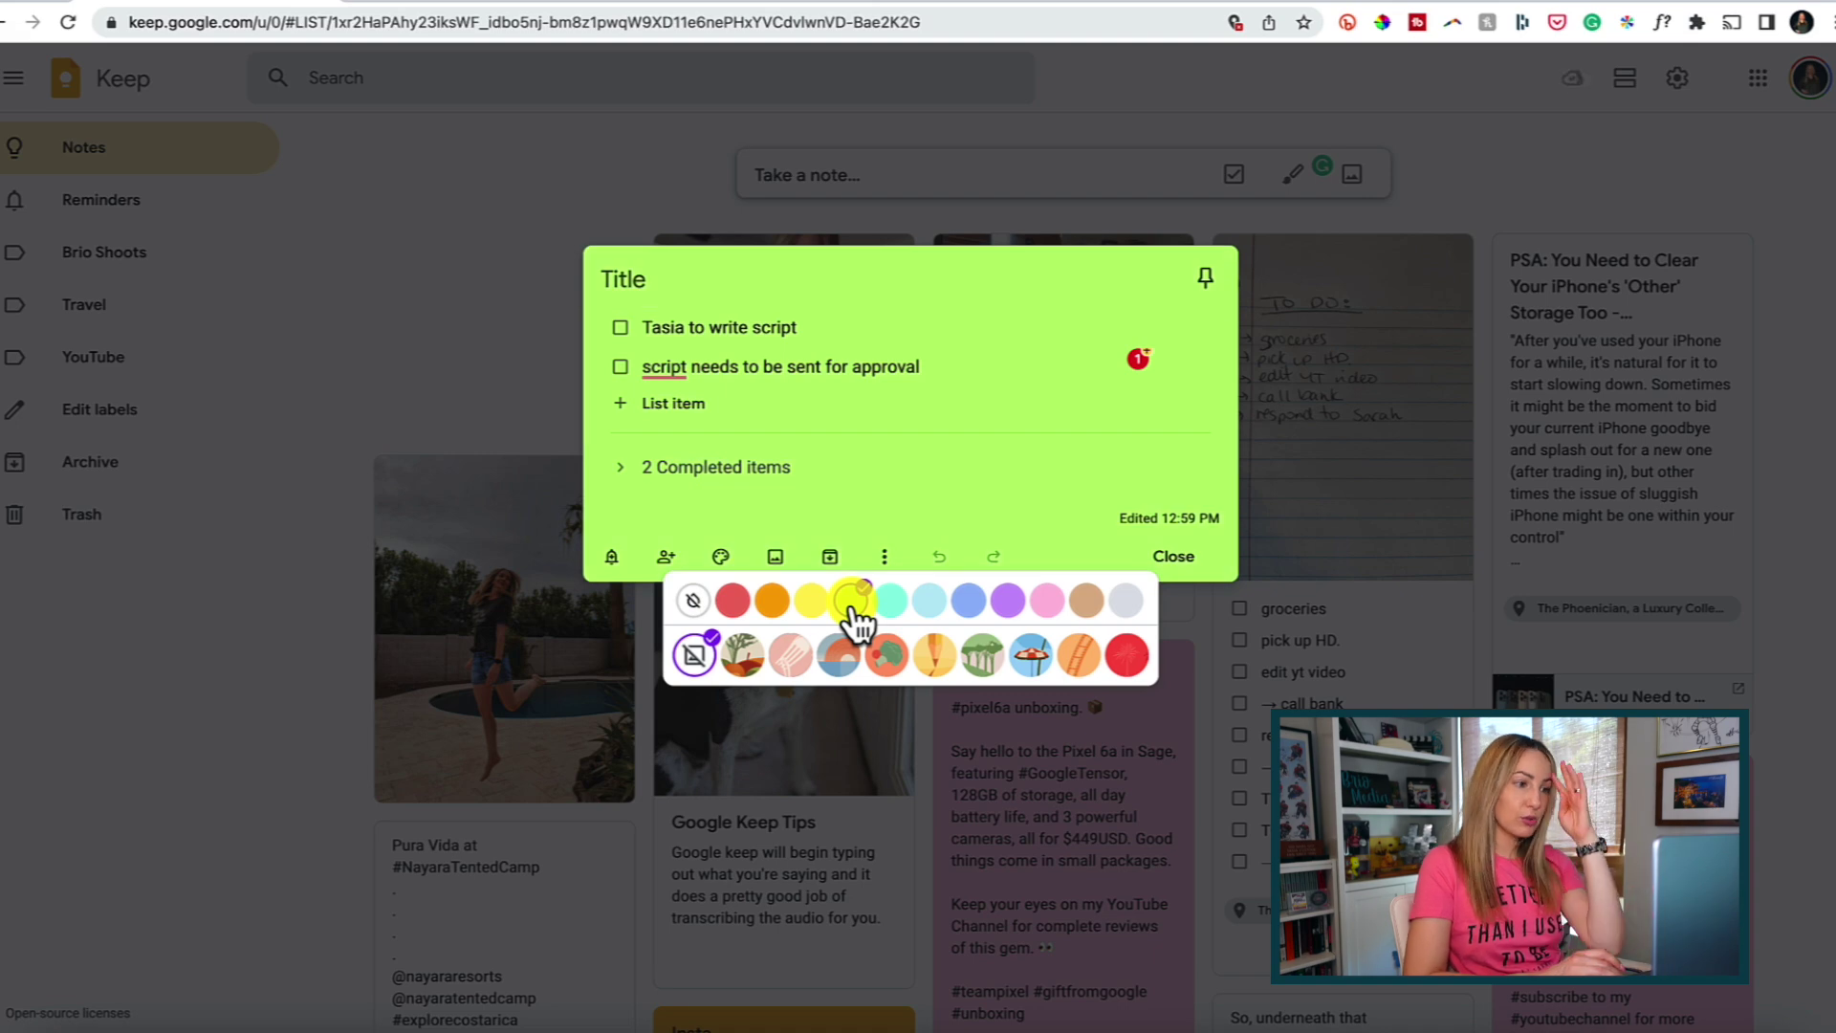
click(1172, 558)
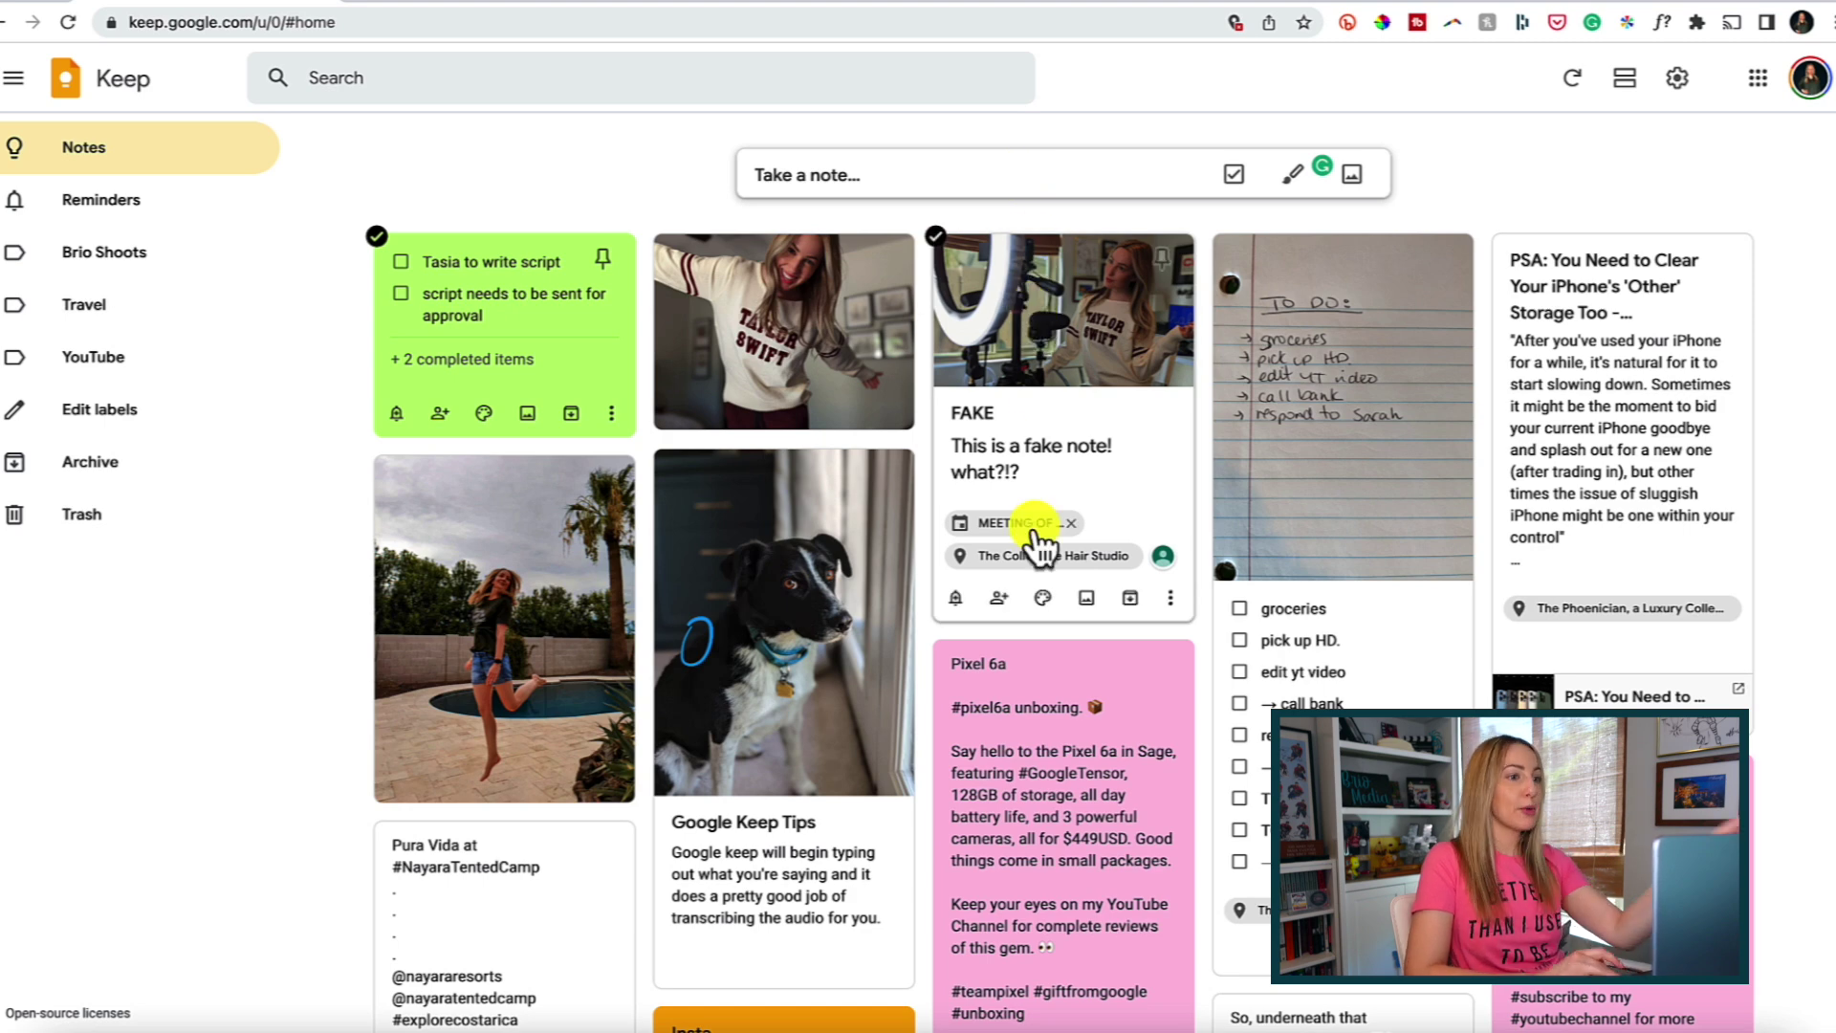
click(1044, 598)
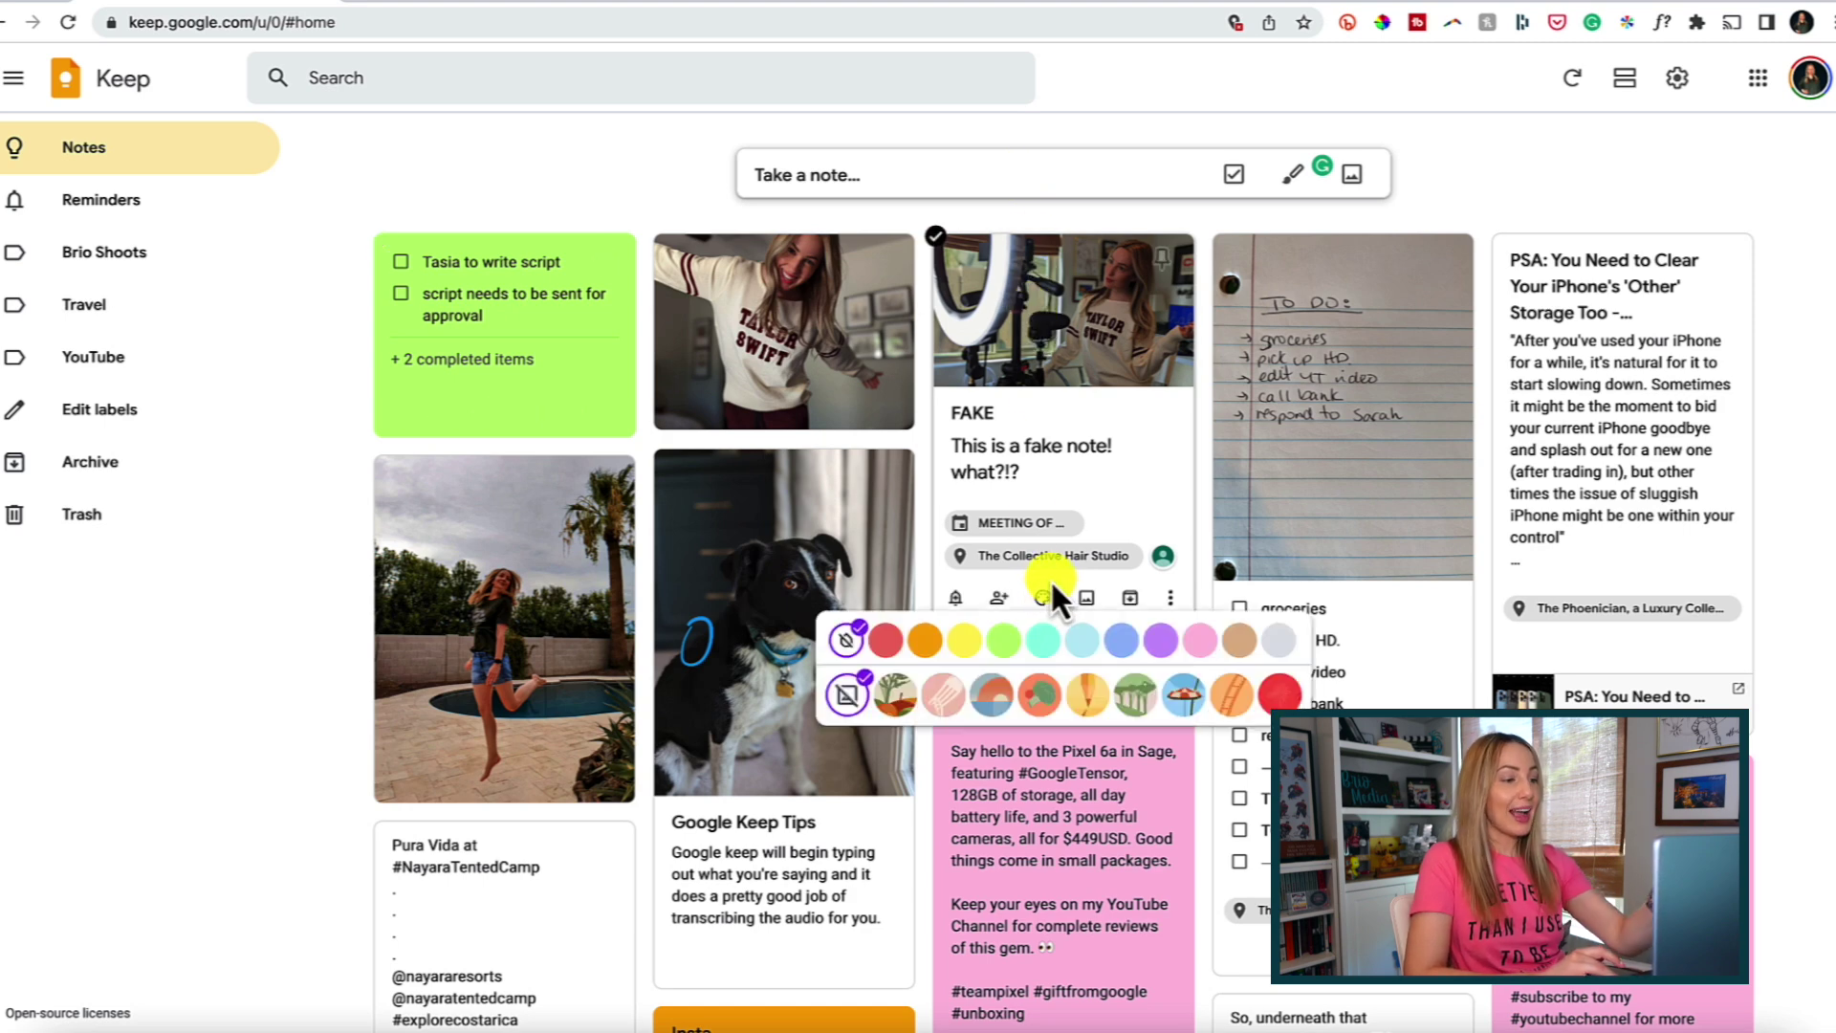
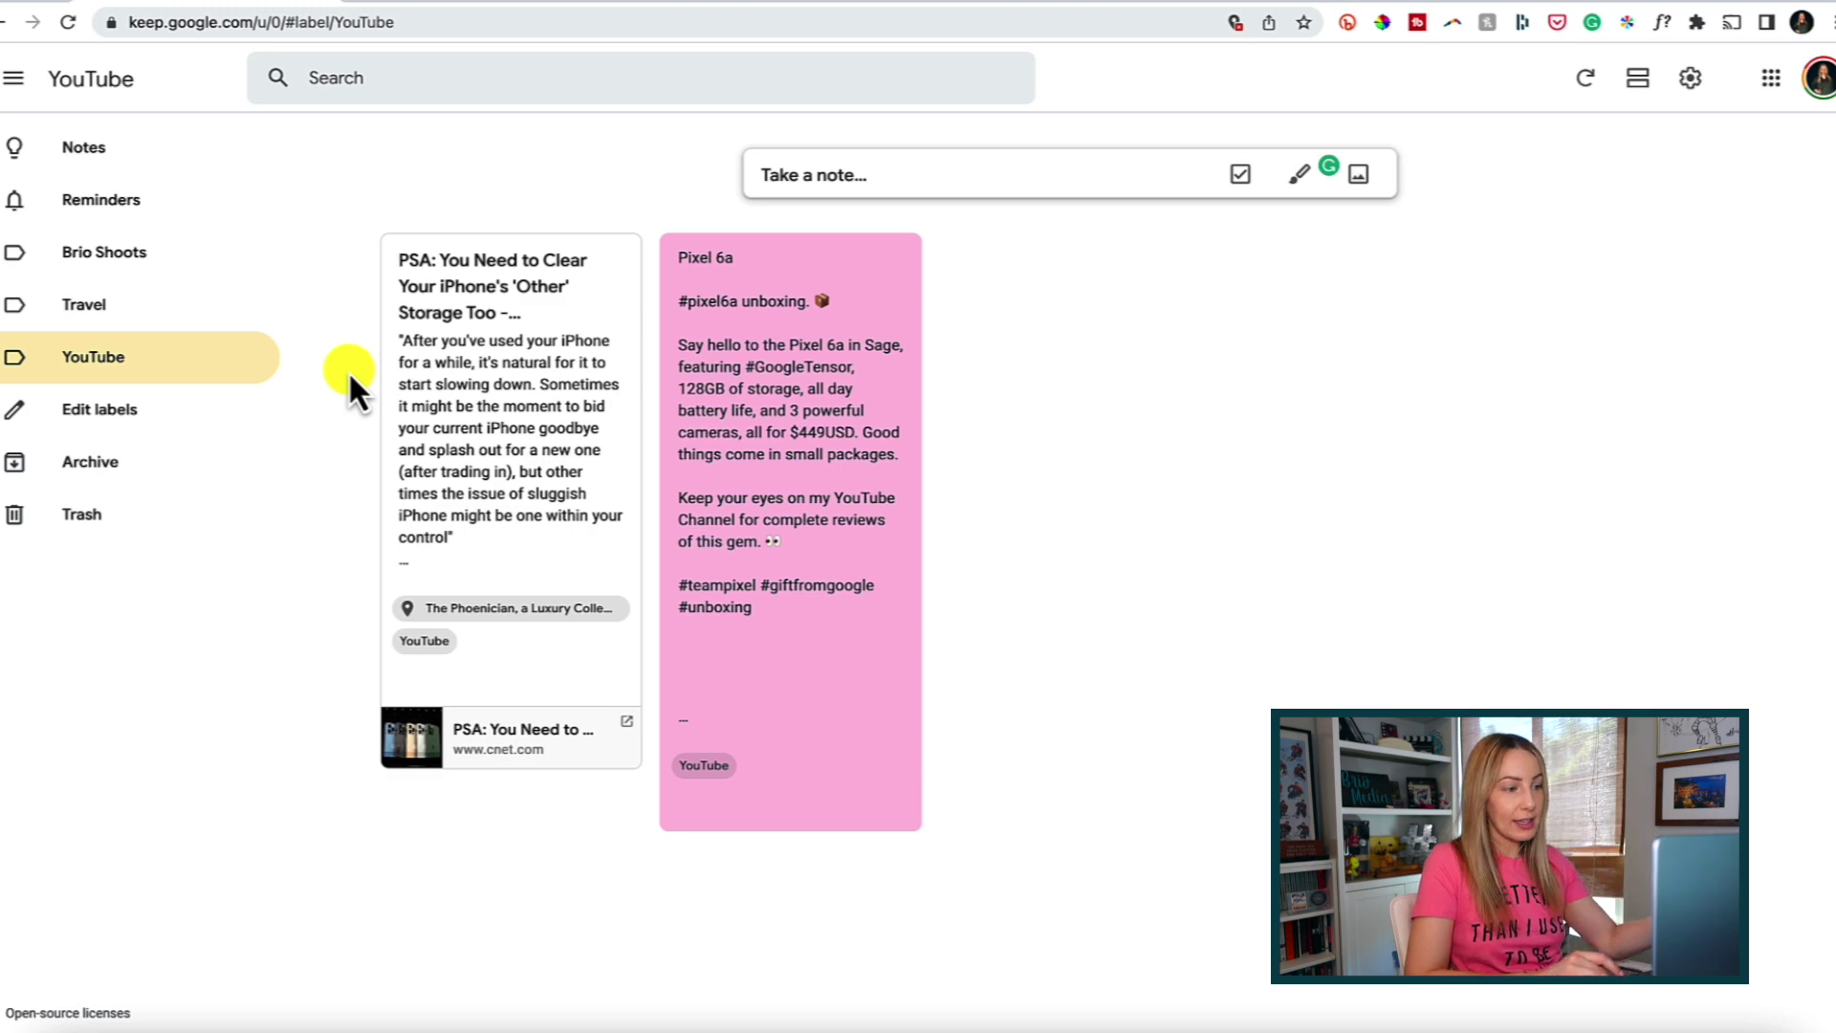
Go back to the full Notes board and open the Taylor Swift sweater photo note.
click(54, 165)
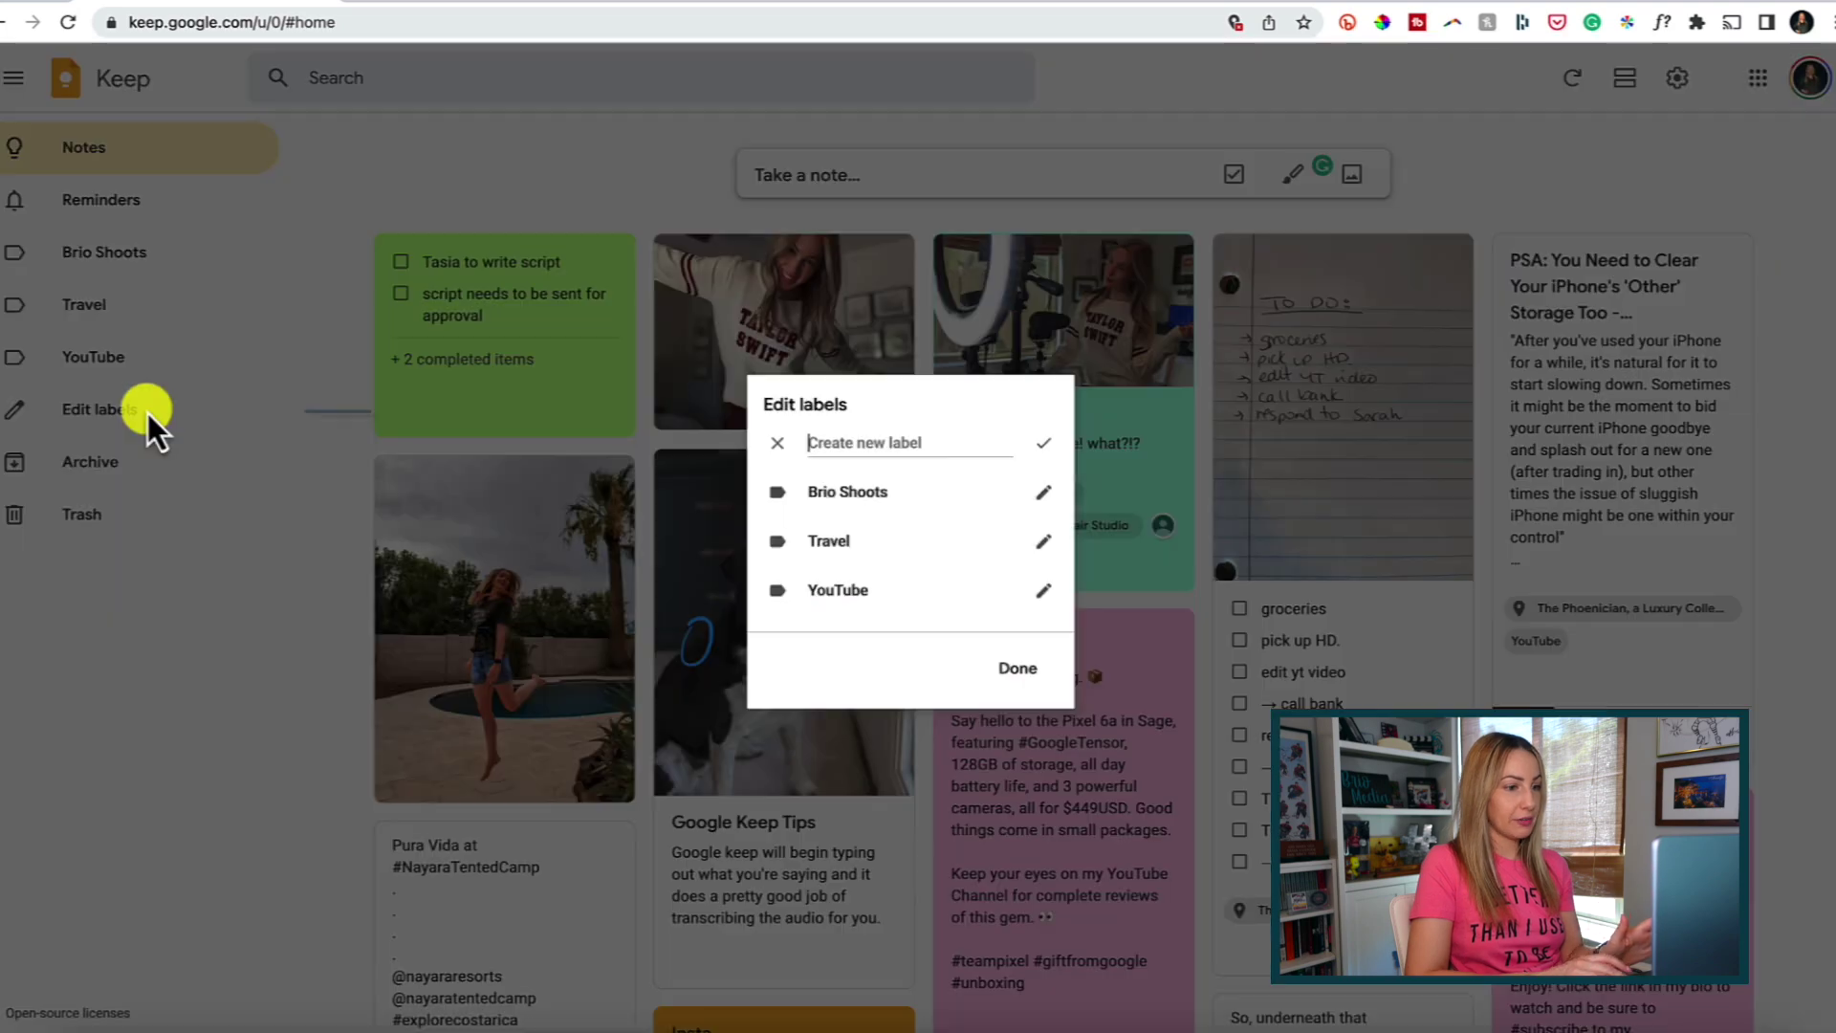
click(145, 414)
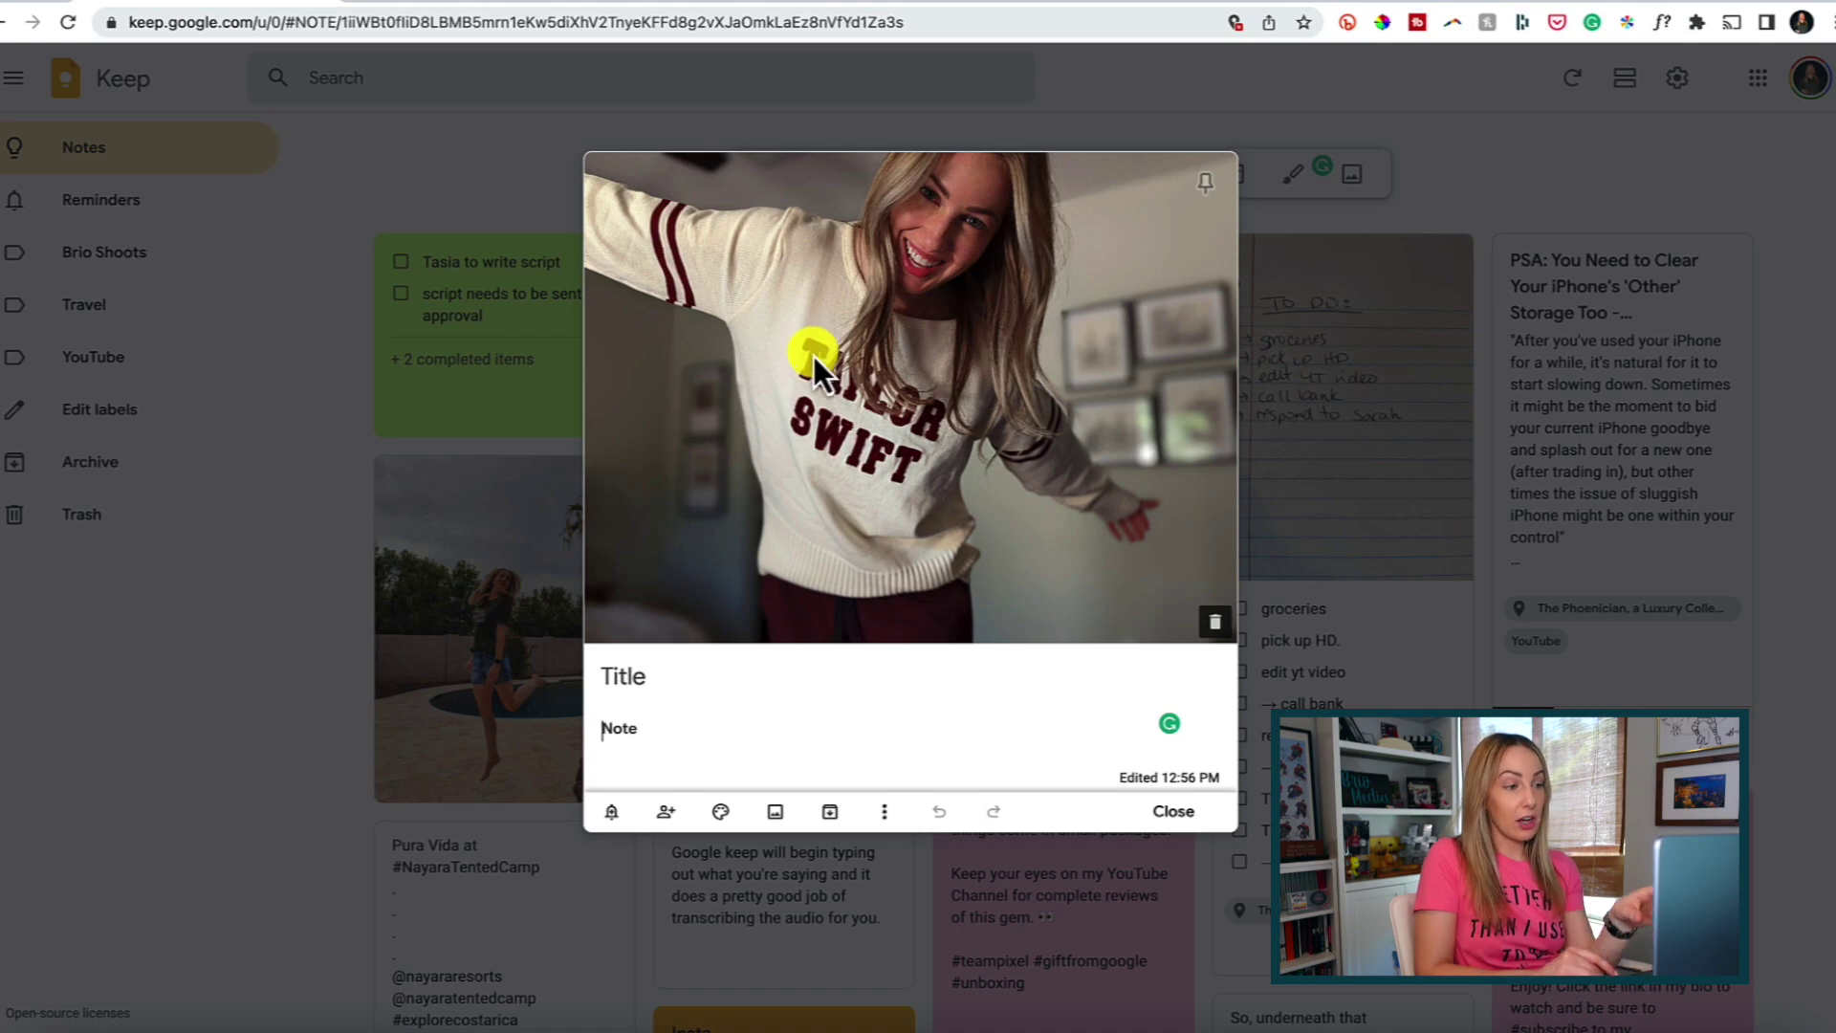
Archive the sweater photo note and view it in Archive next to the WORK TIME note.
click(829, 809)
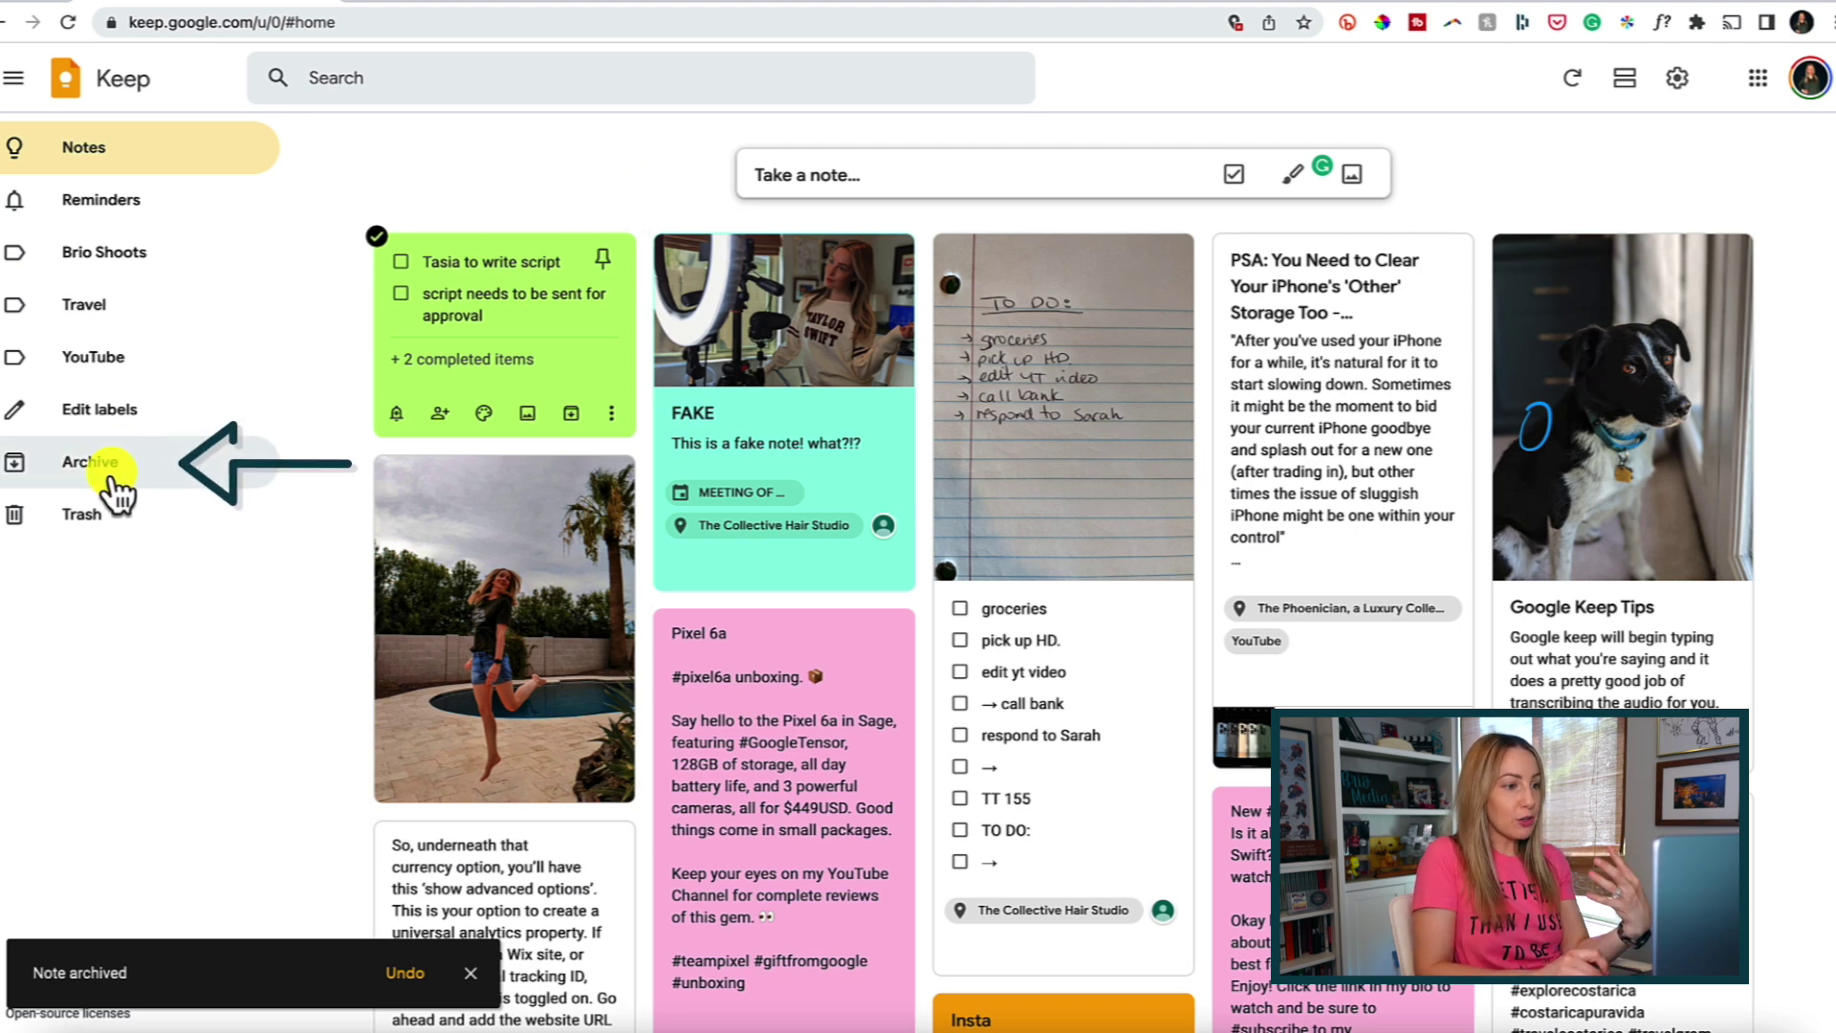
click(188, 485)
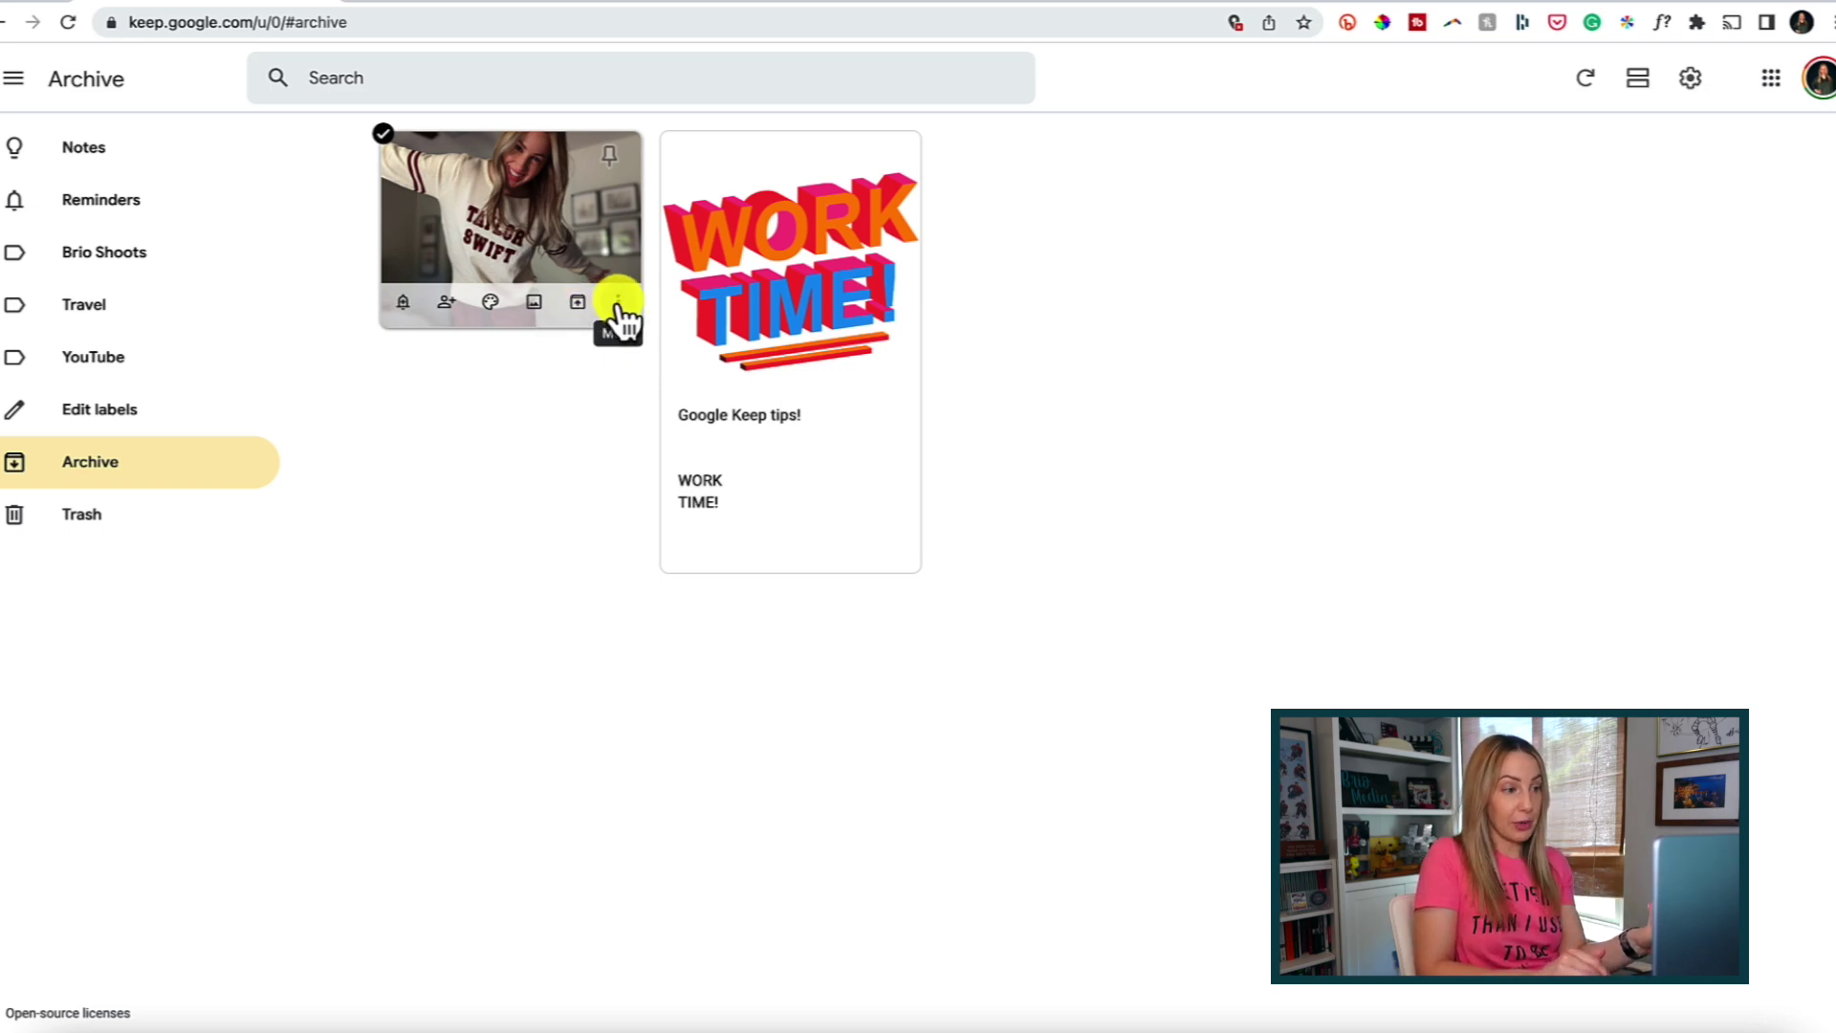
click(618, 304)
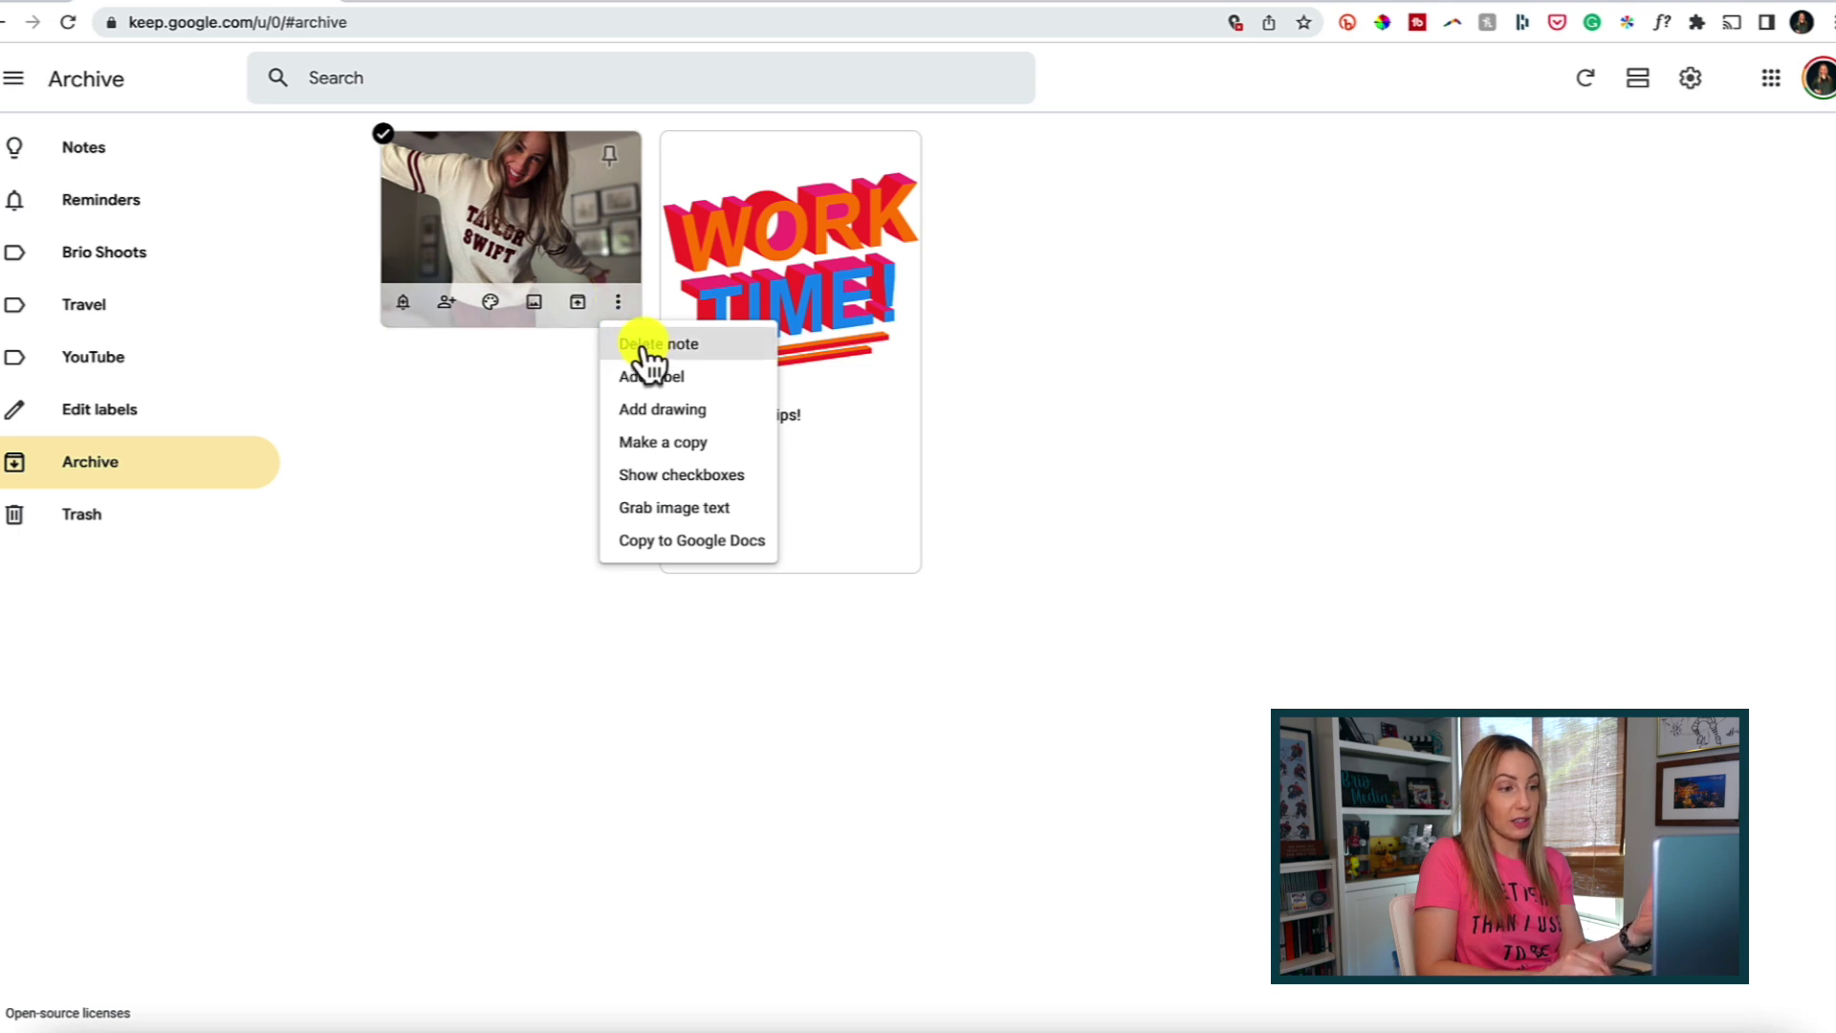
Delete the archived sweater photo note and return to the main Notes board.
click(642, 346)
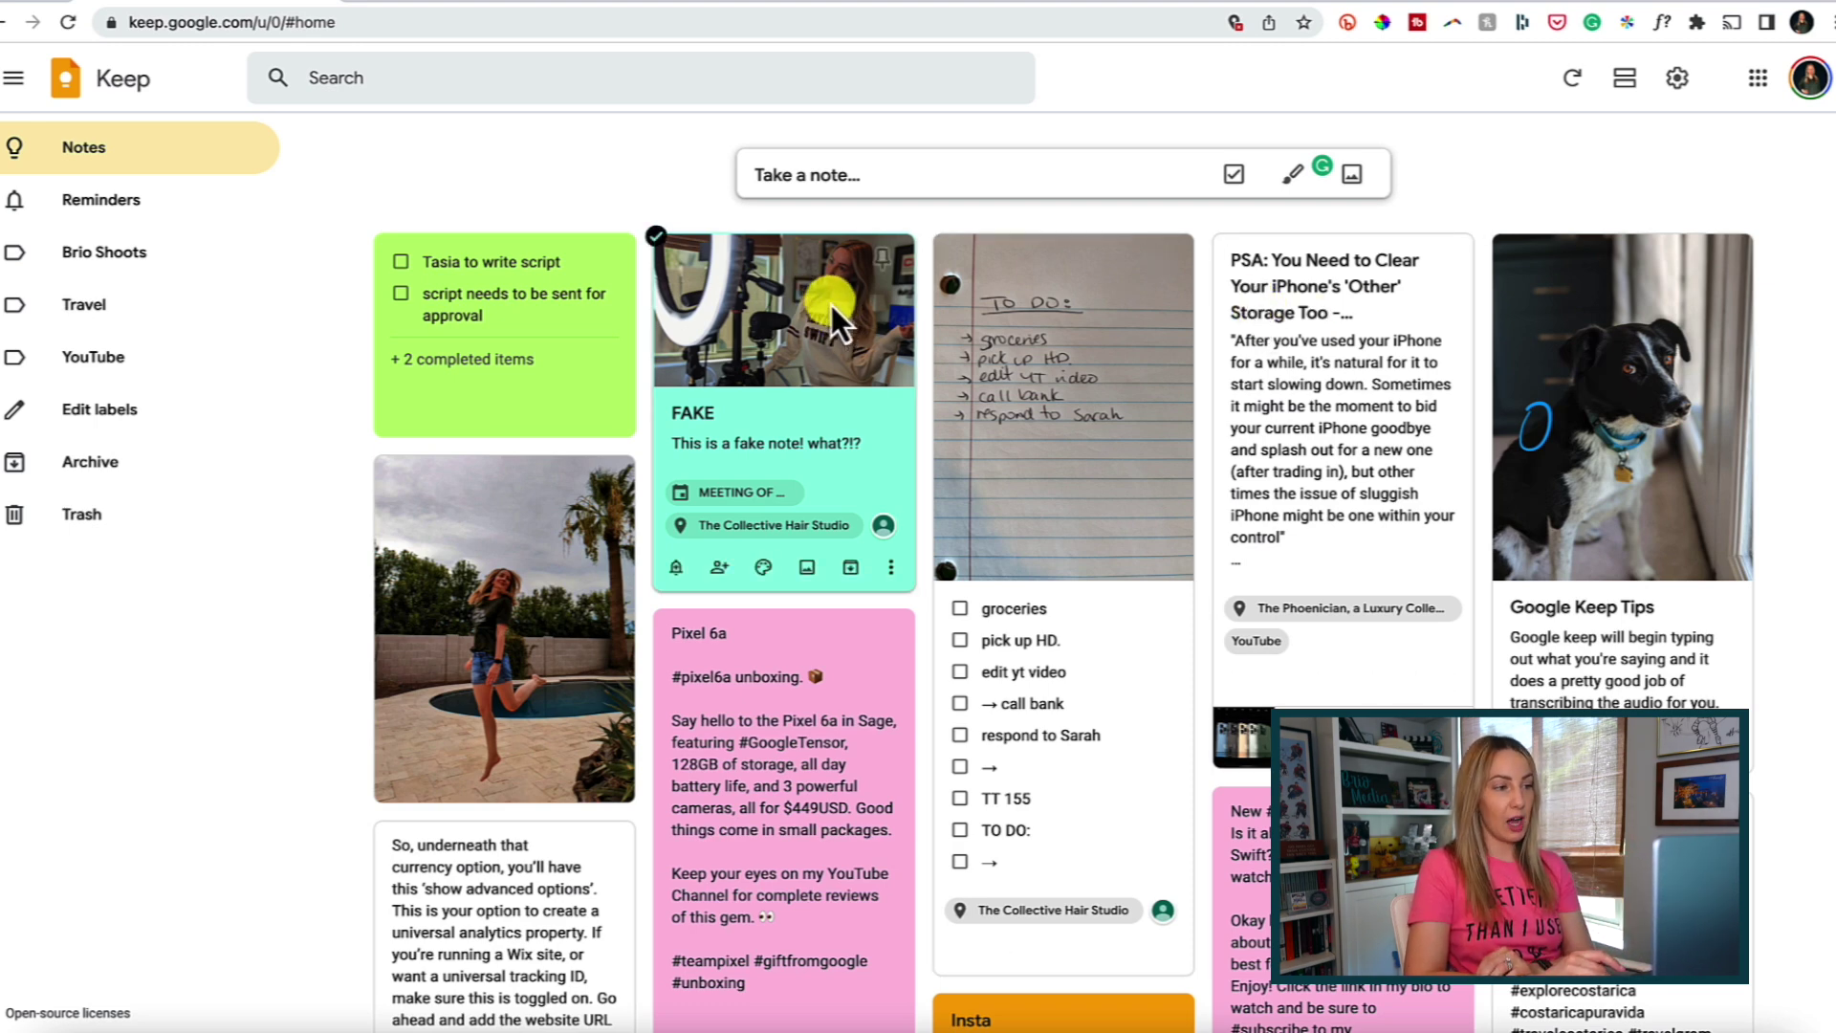
click(882, 256)
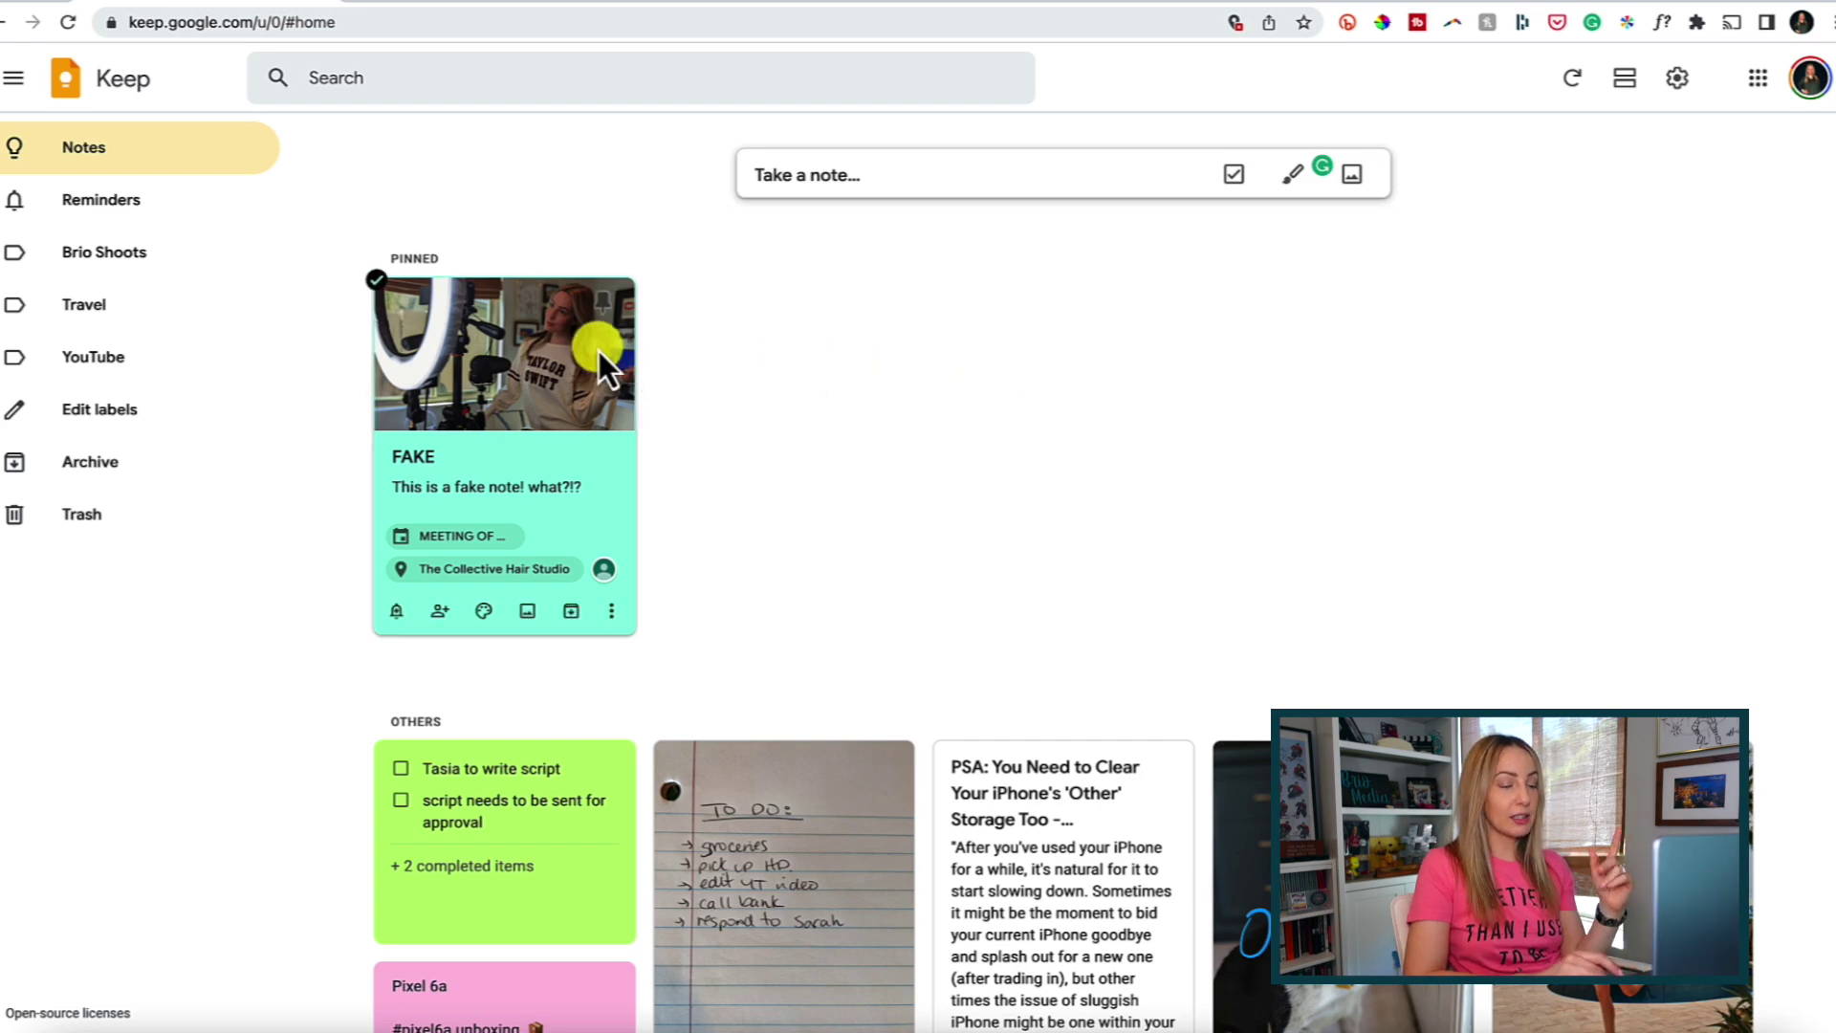
Unpin the FAKE note so it remains first among the notes.
click(602, 301)
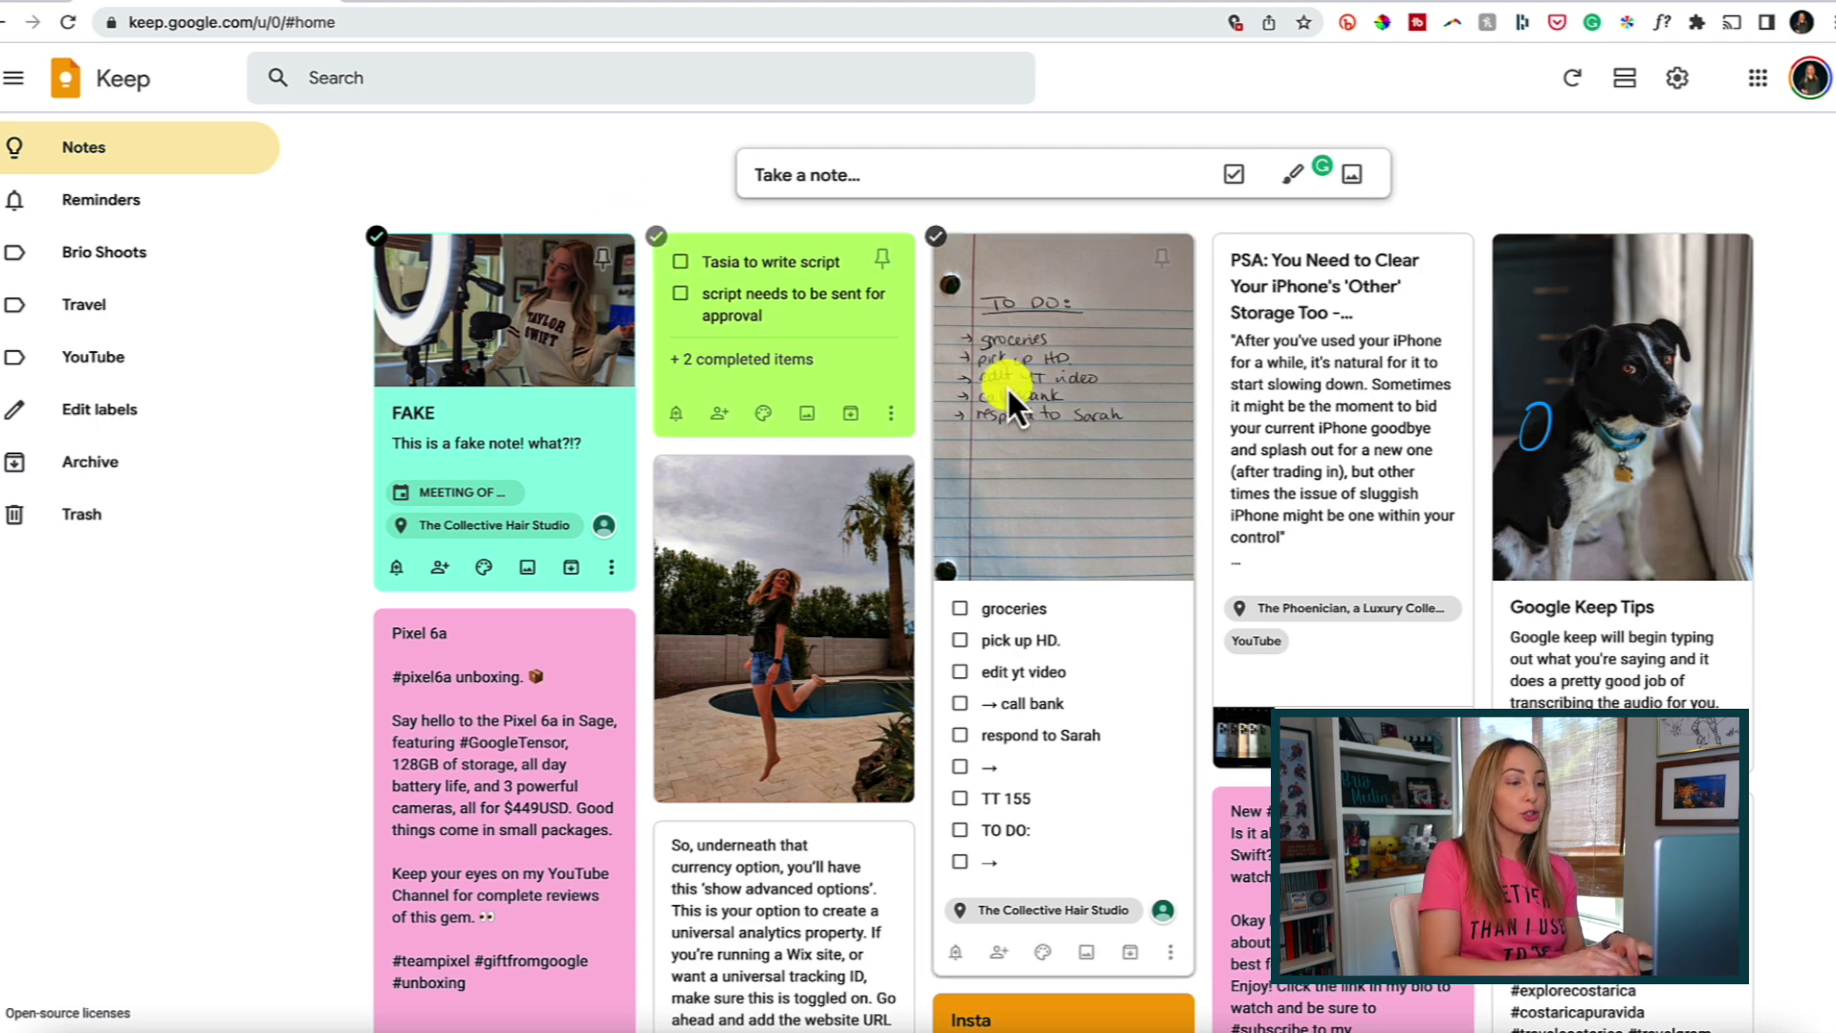
Drag the TO DO note into the second column and the pool photo note beside FAKE.
drag(1023, 373, 747, 375)
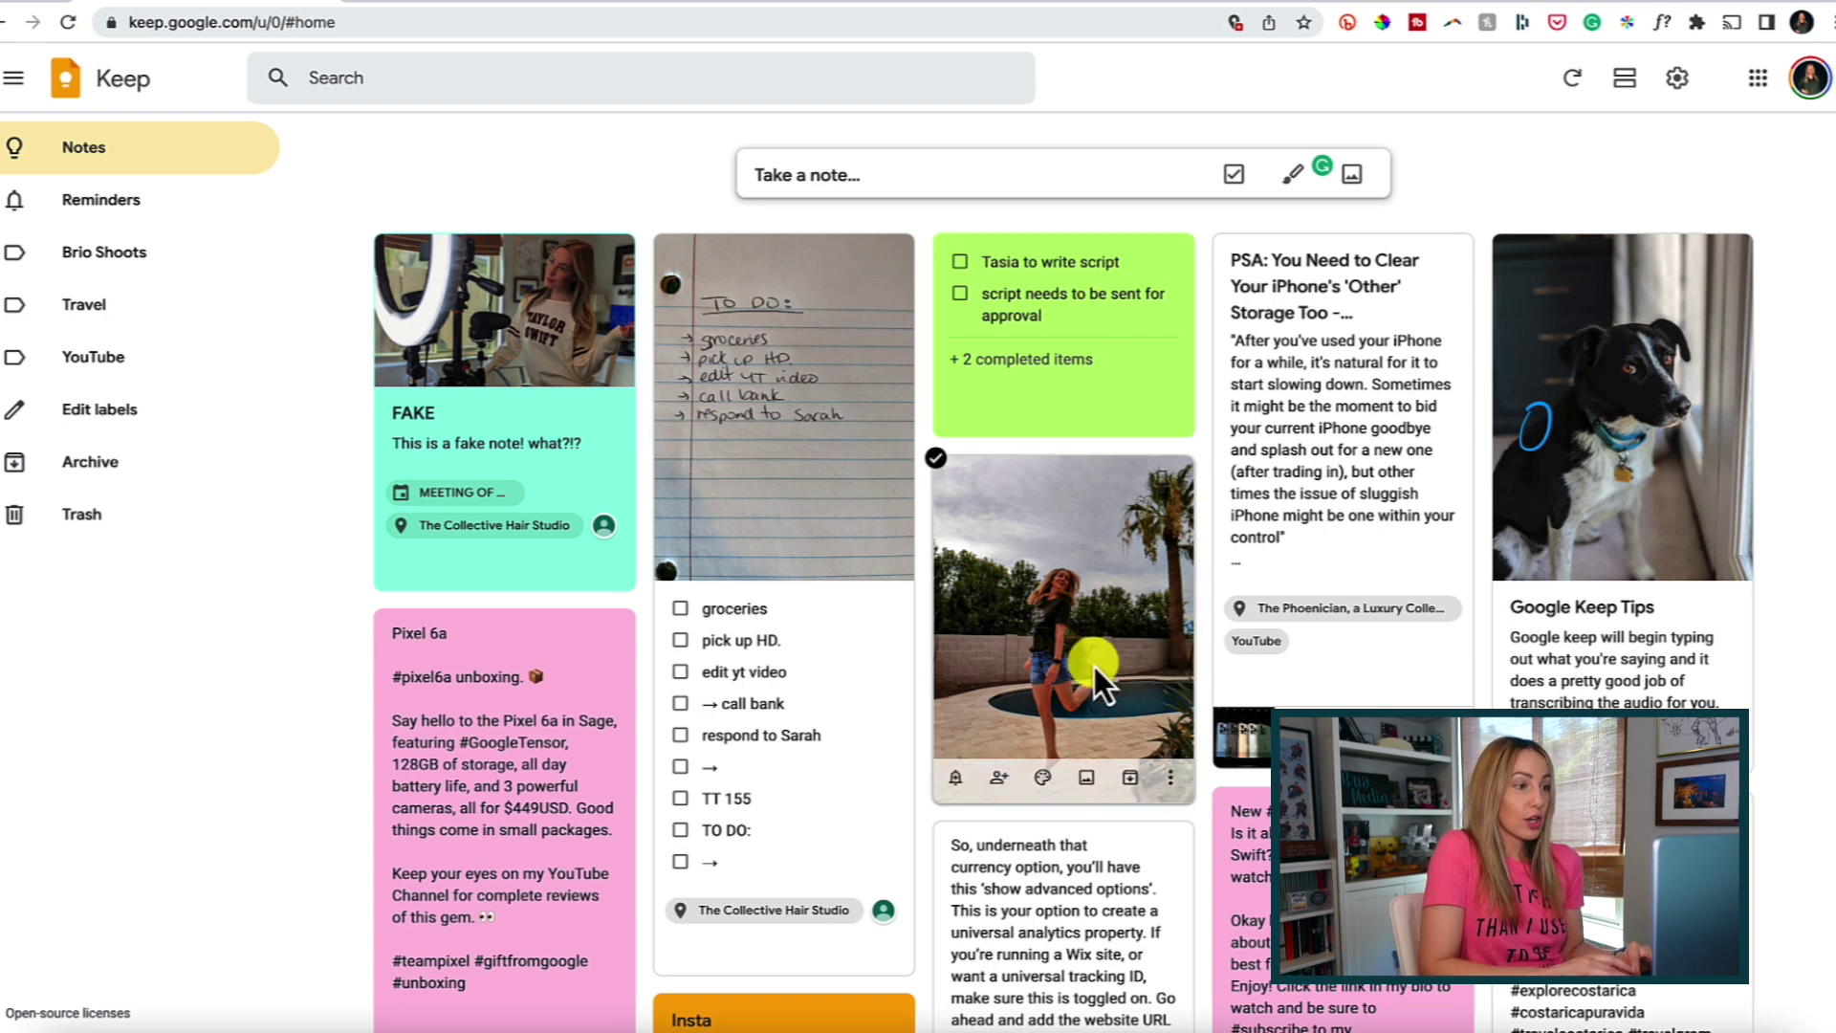
drag(1088, 662, 817, 479)
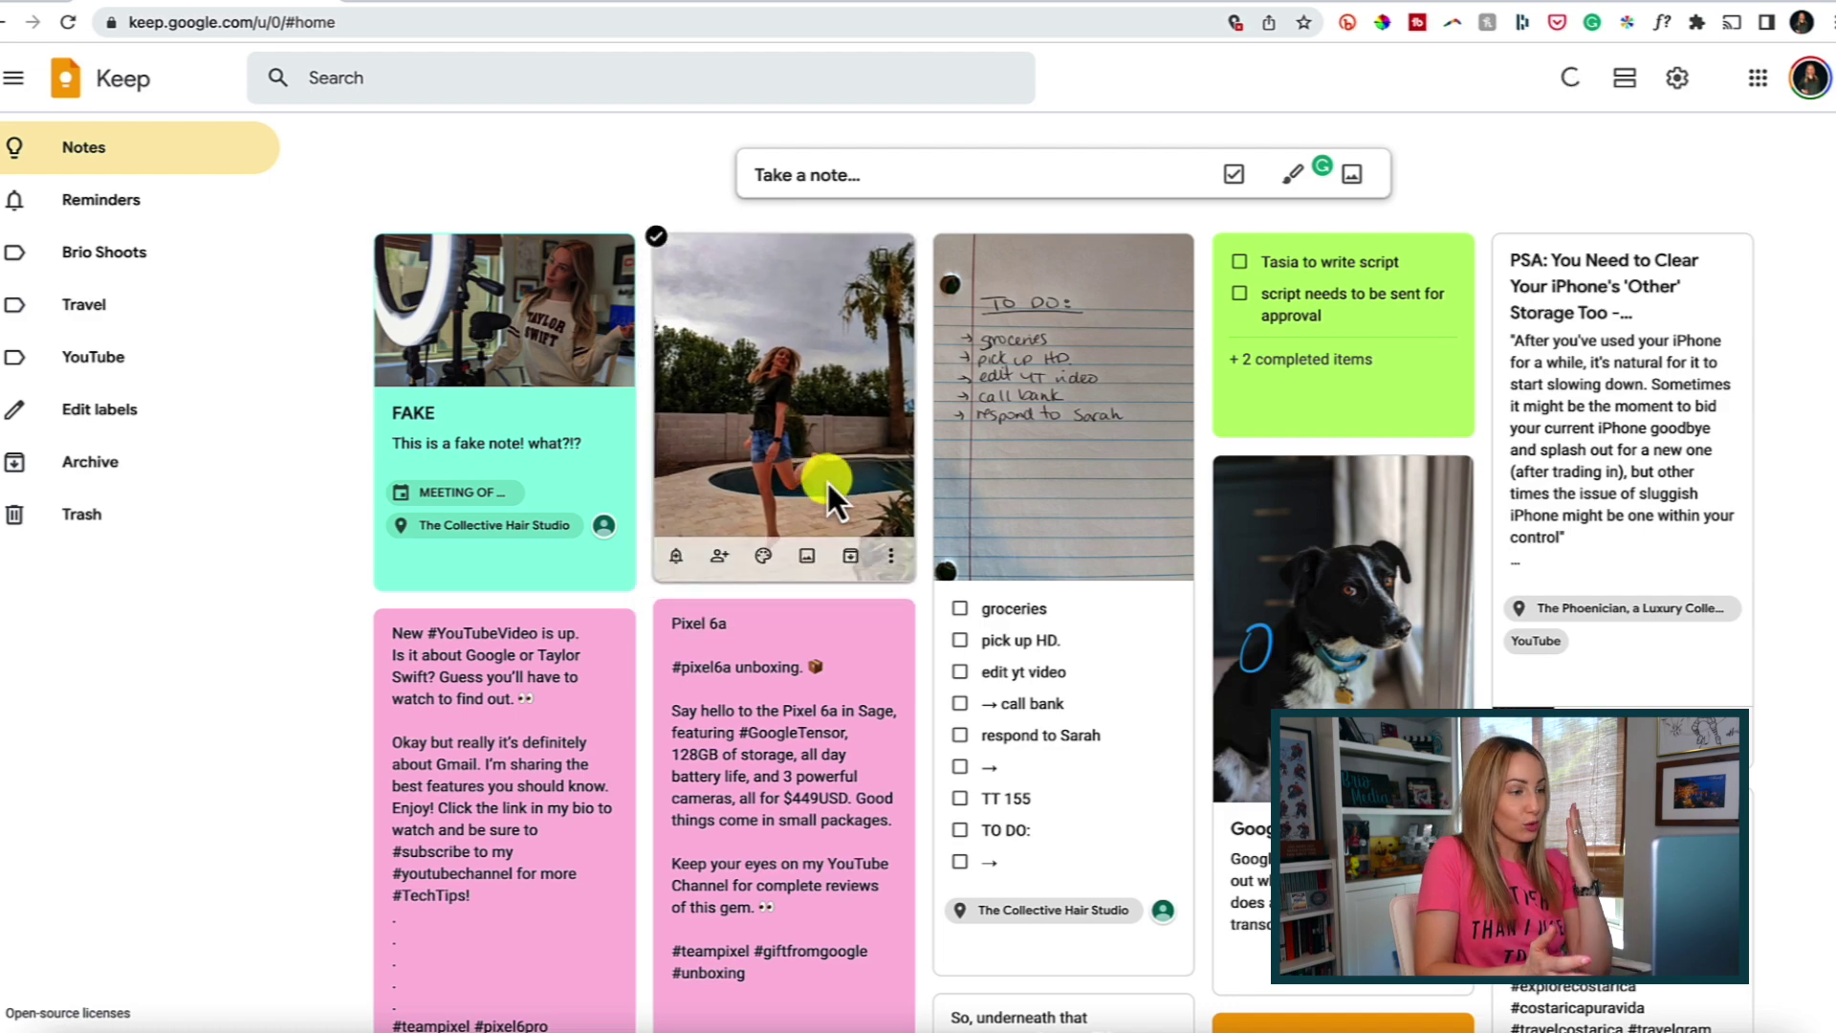